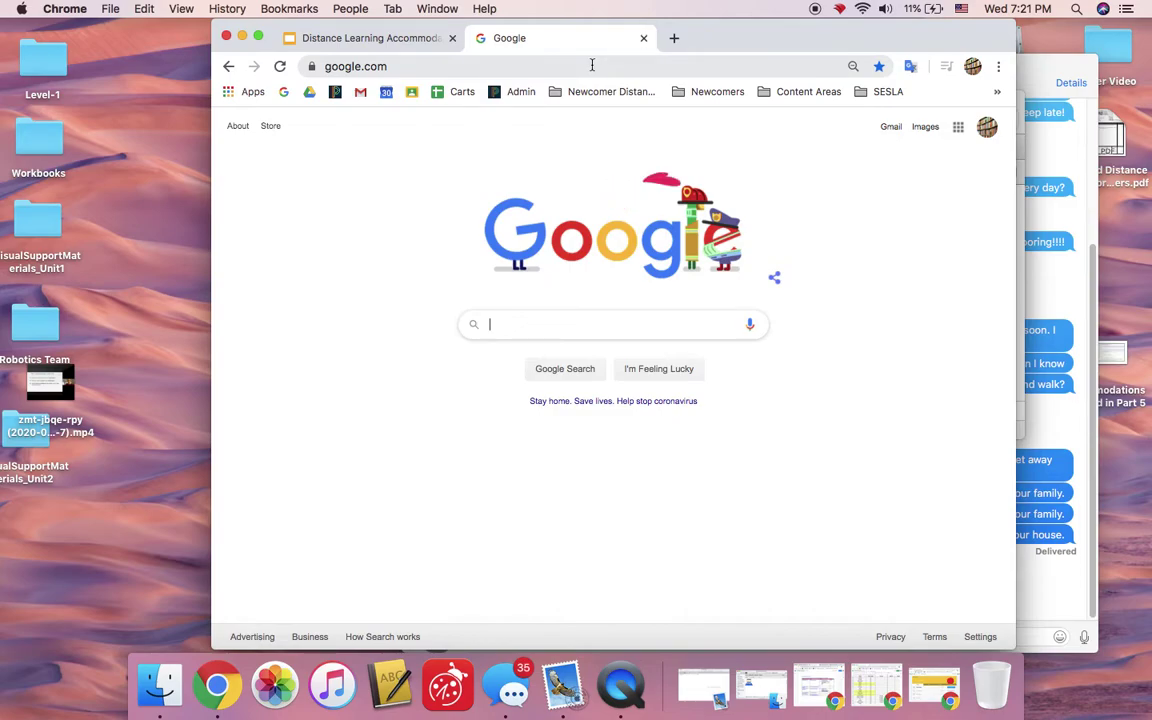
Open Google Meet from the Google apps grid on the Google Search page.
left_click(960, 128)
scroll(925, 284, "down", 3)
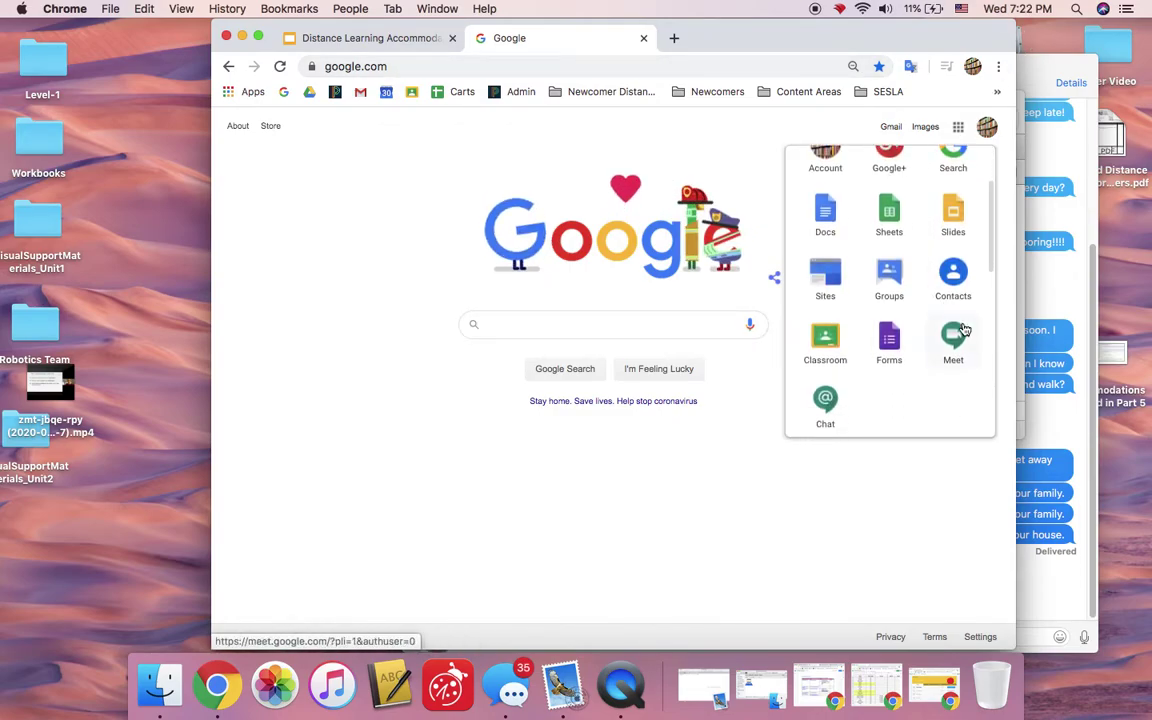
scroll(962, 346, "down", 4)
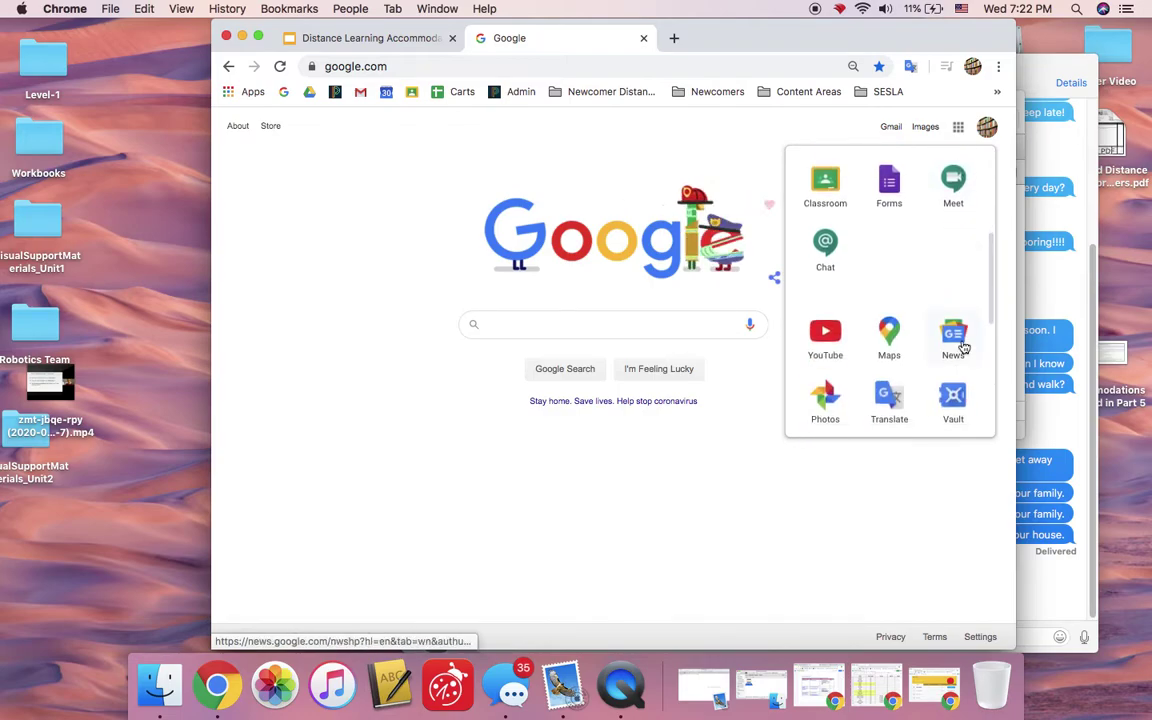
scroll(967, 299, "up", 3)
left_click(966, 300)
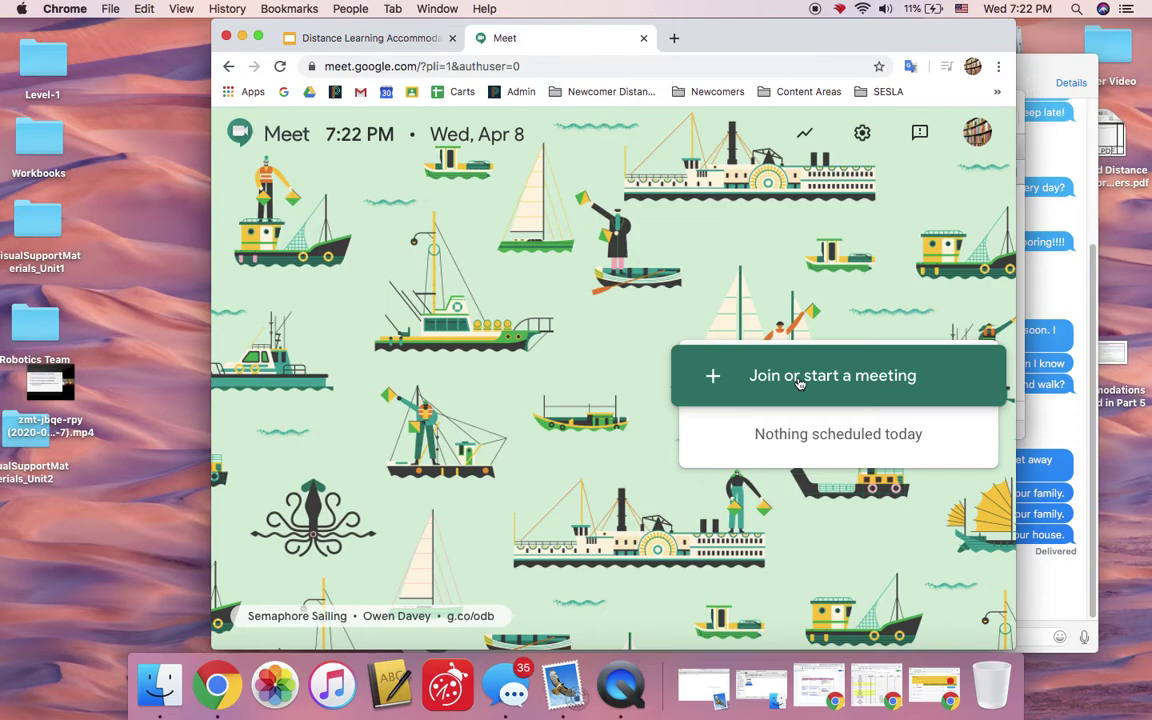
Start a new meeting without a code, leaving the nickname blank, and continue.
left_click(799, 380)
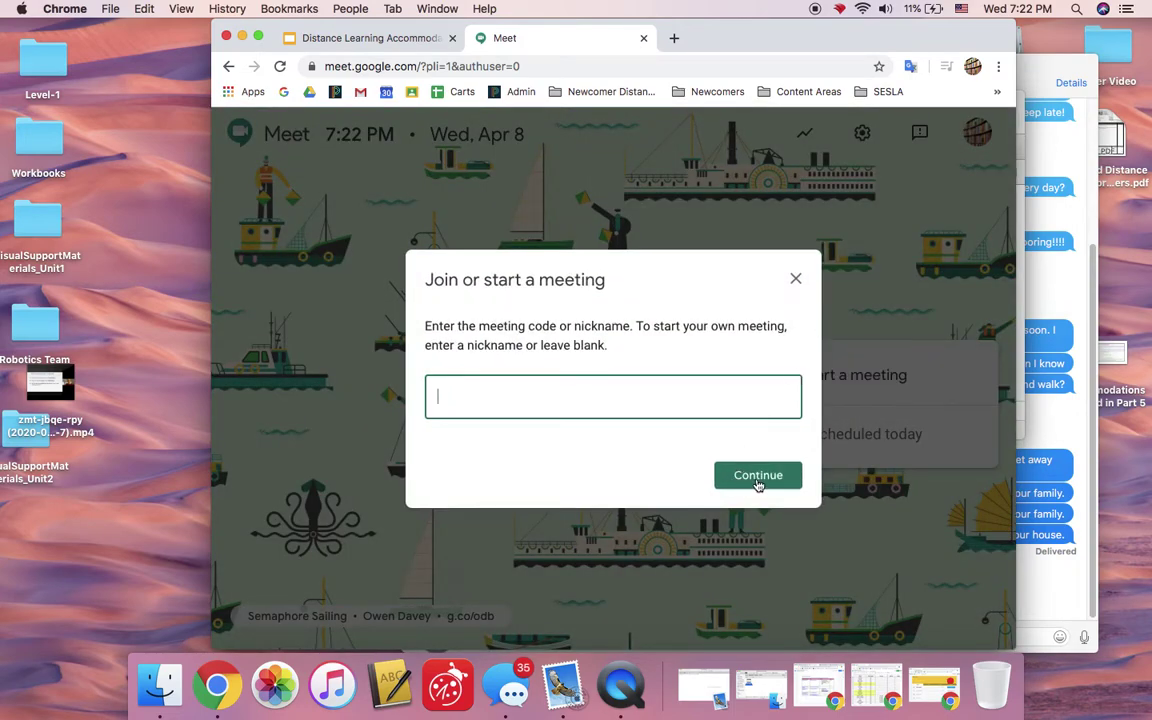
left_click(757, 476)
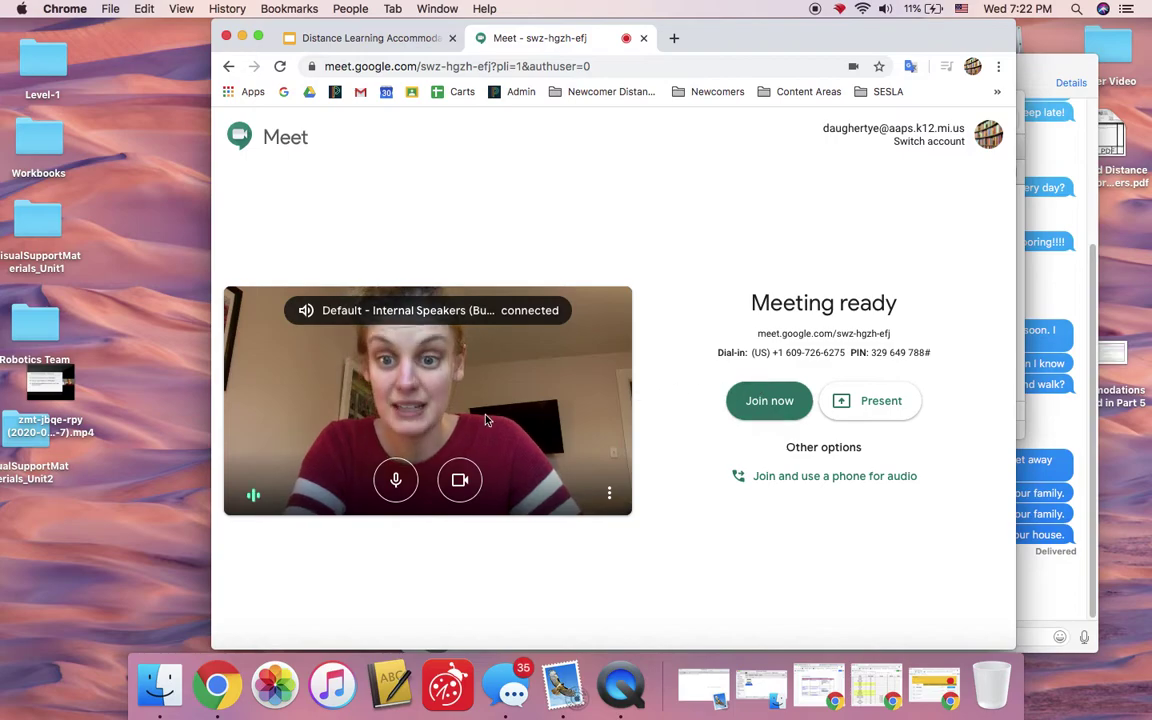
left_click(768, 402)
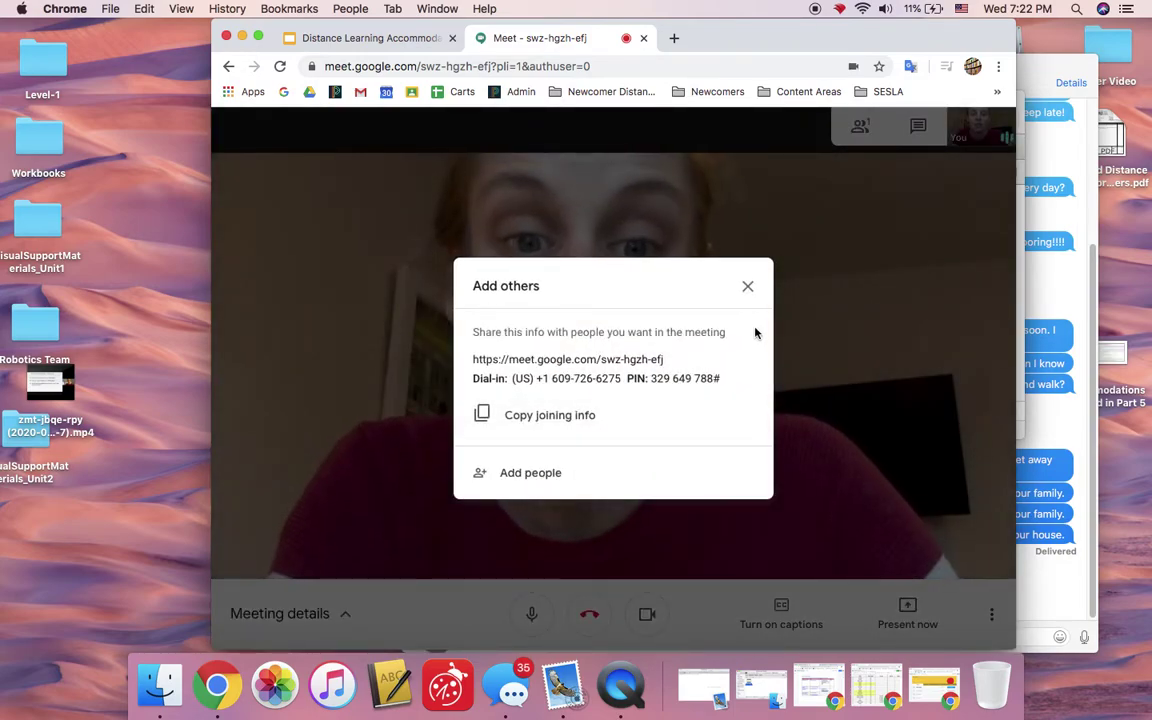
Dismiss the joining info and start recording the meeting, accepting the consent notice.
left_click(746, 297)
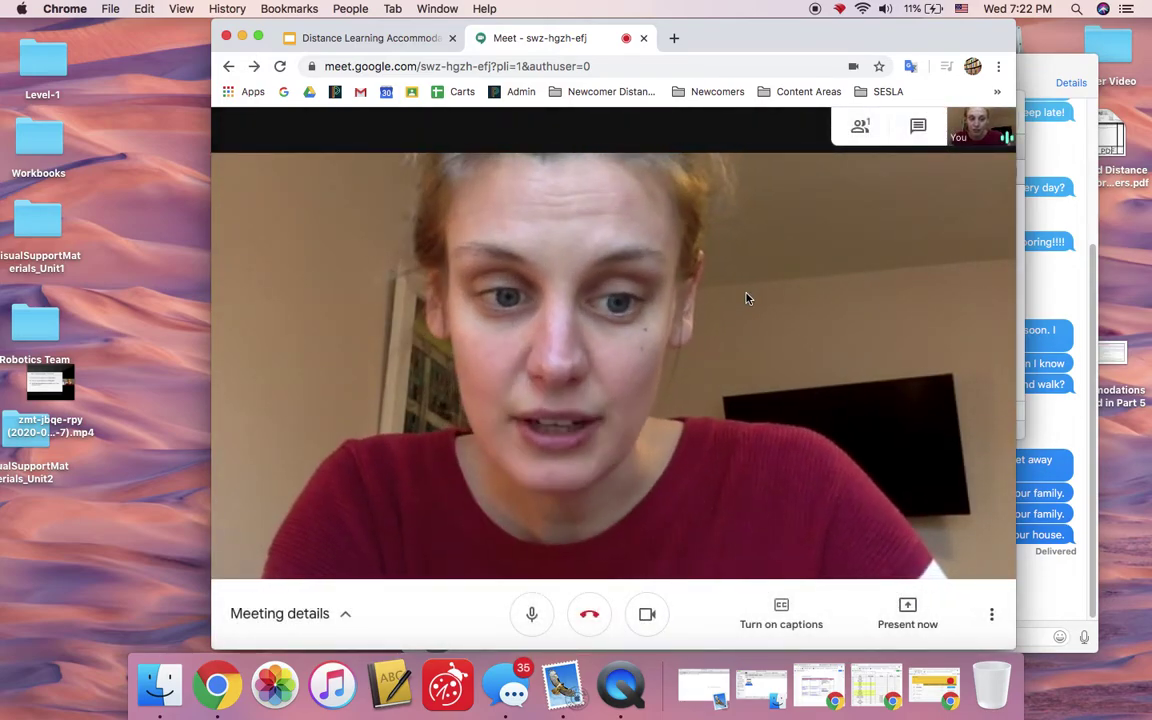
left_click(991, 620)
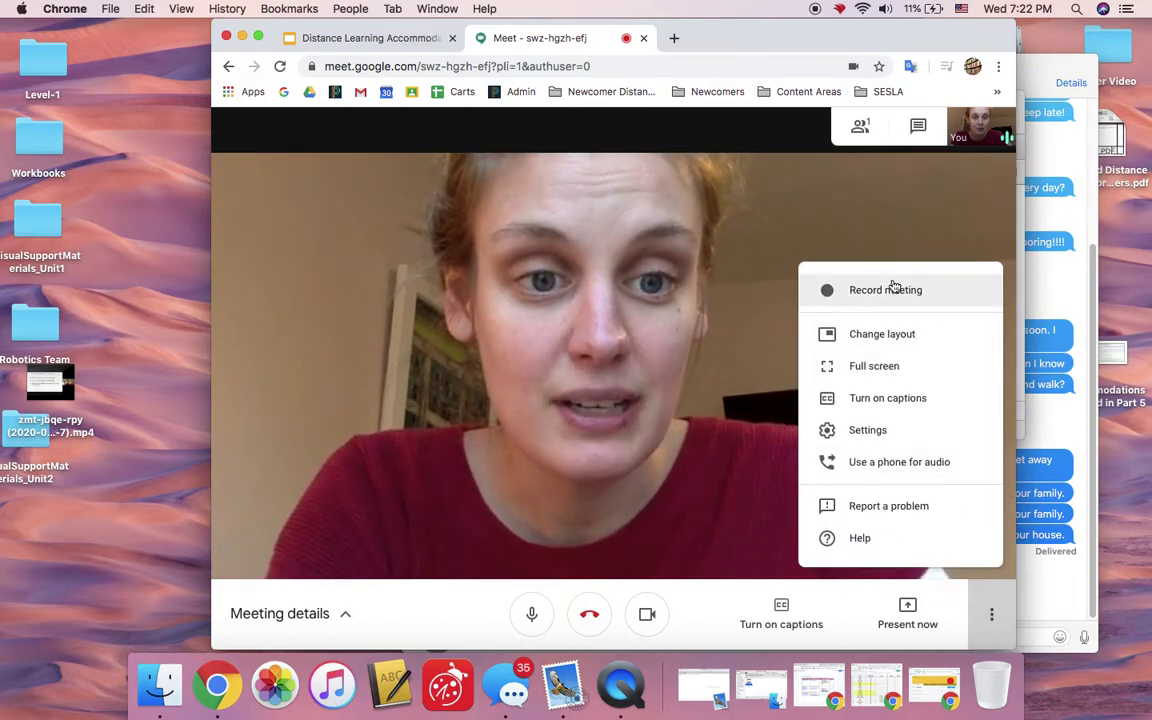
left_click(725, 526)
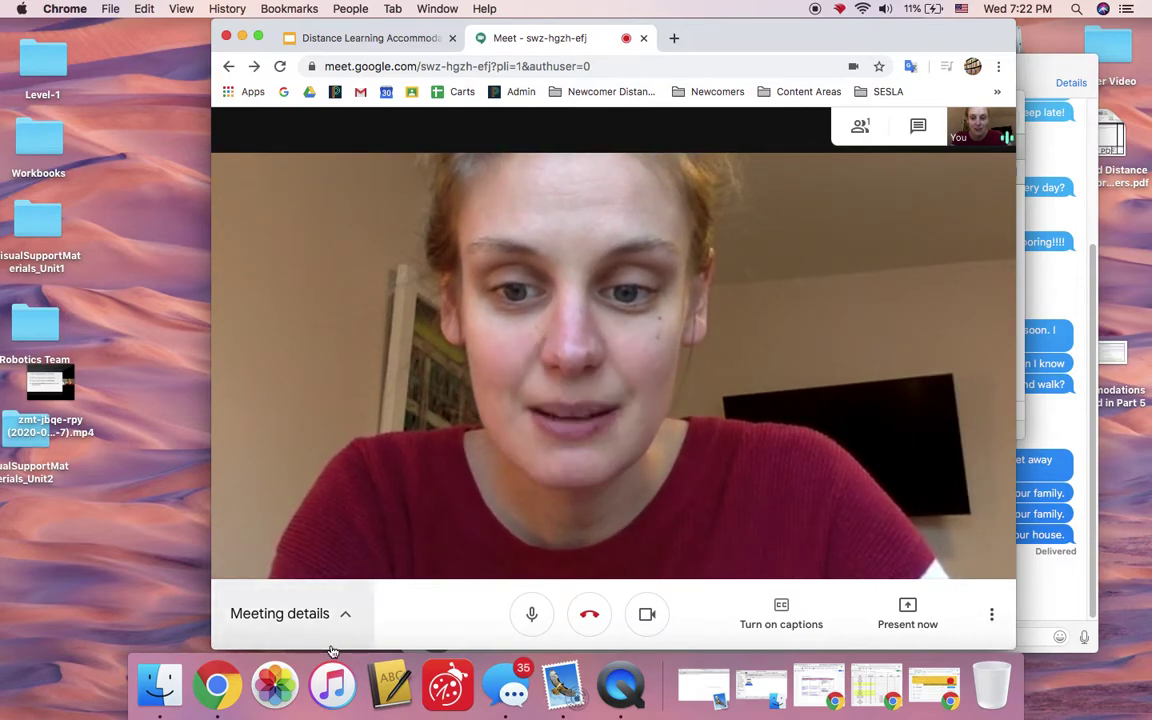
left_click(992, 612)
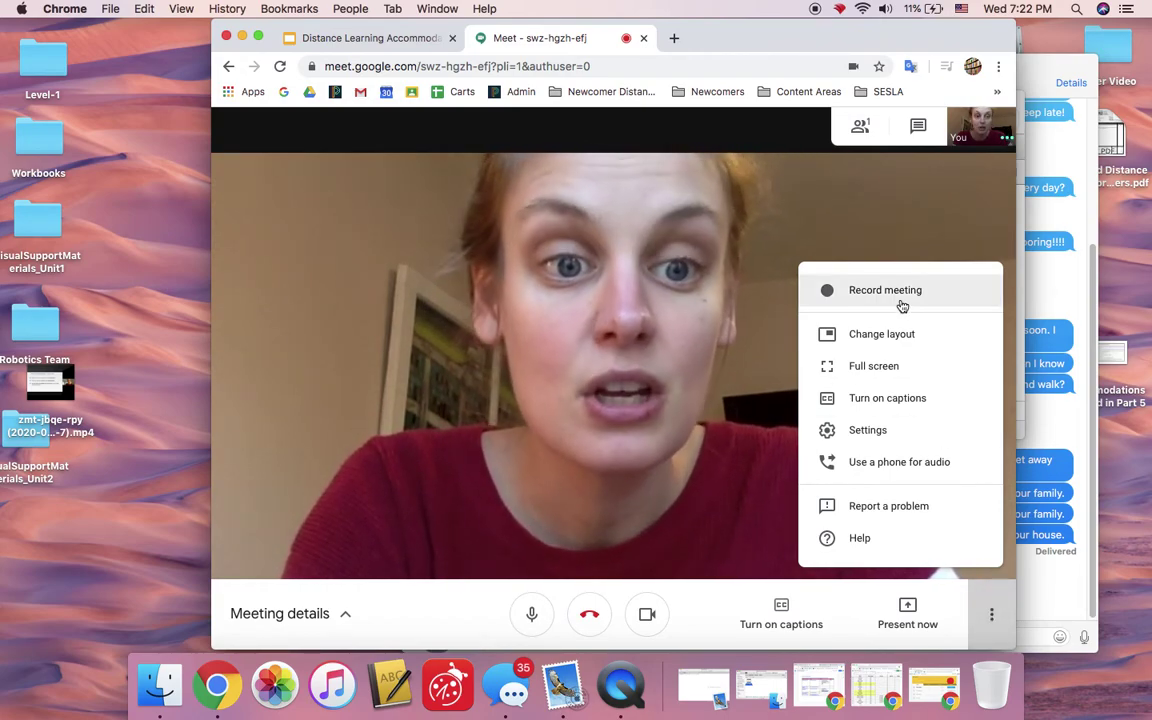
left_click(868, 302)
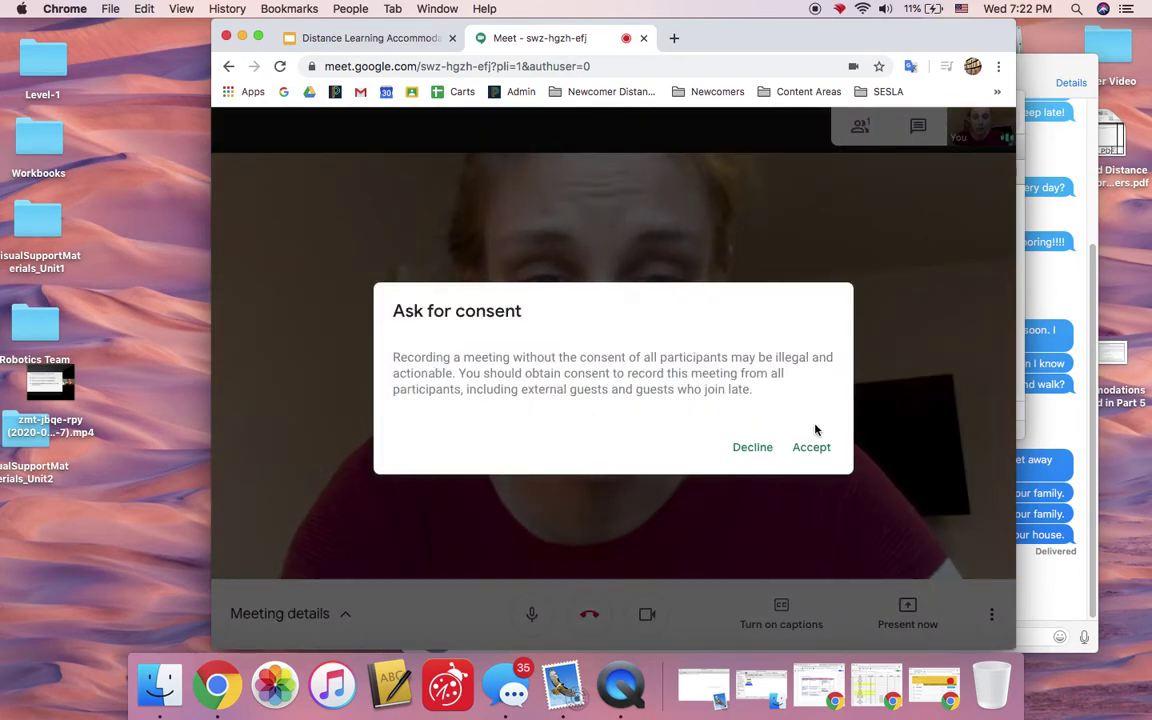
left_click(816, 446)
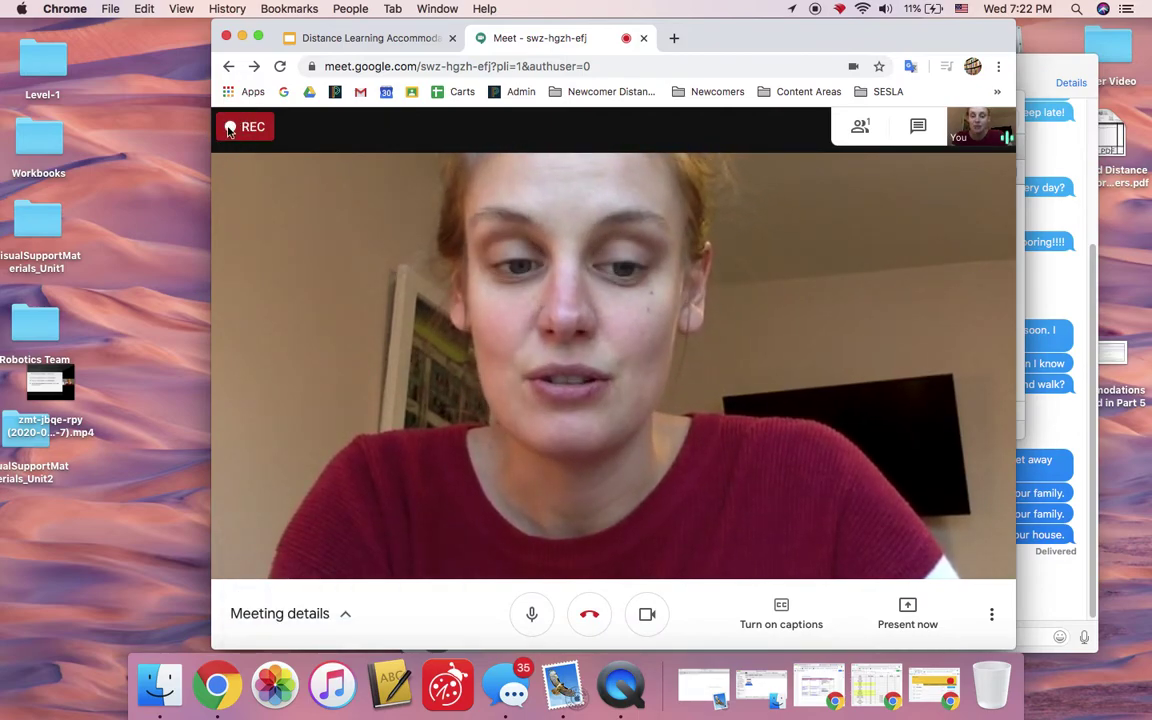
Present your entire screen and bring up the Distance Learning Accommodations slides.
left_click(895, 600)
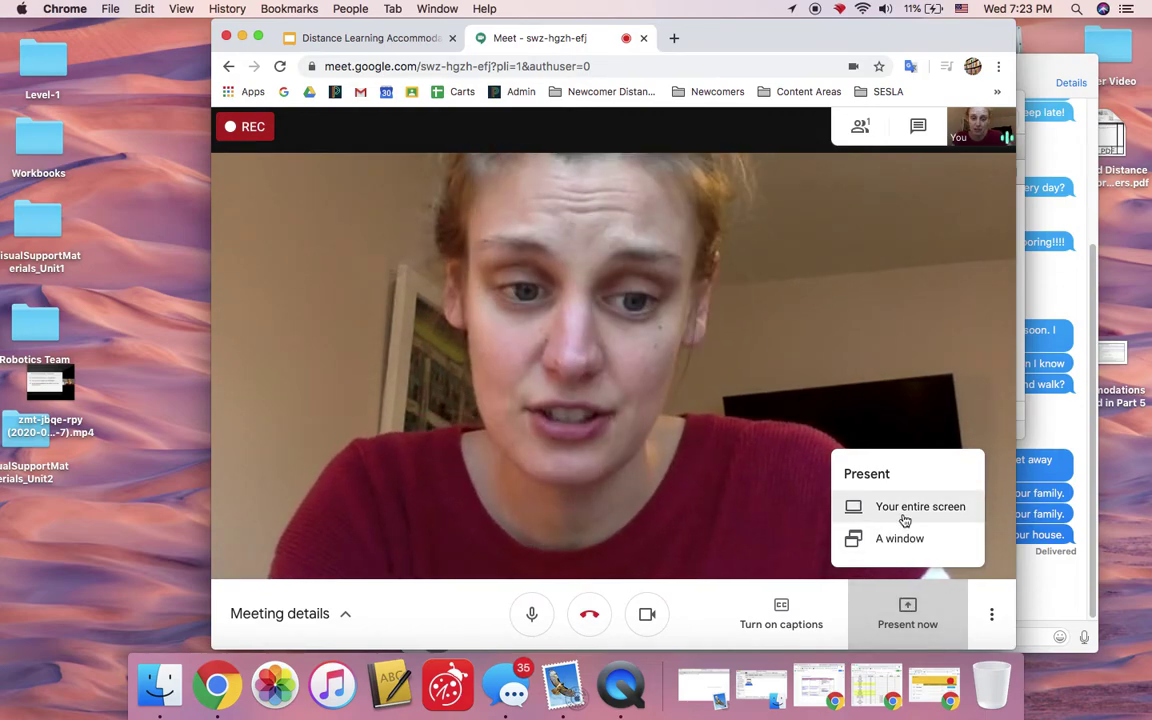
left_click(904, 510)
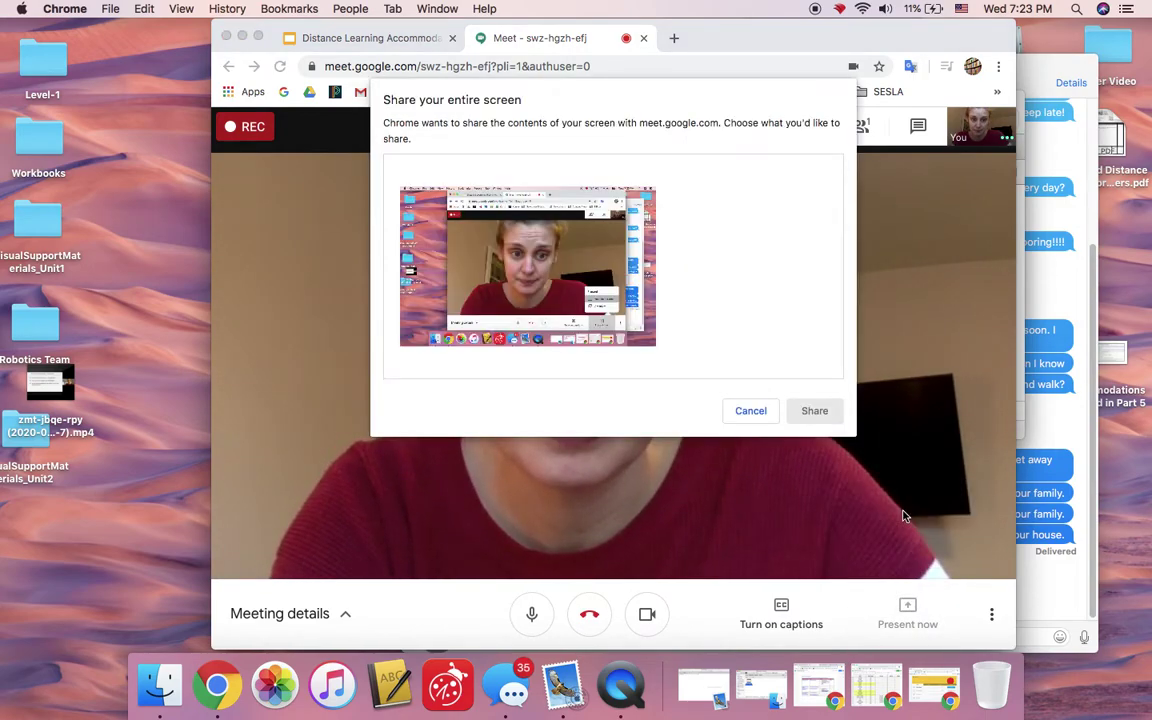
left_click(534, 229)
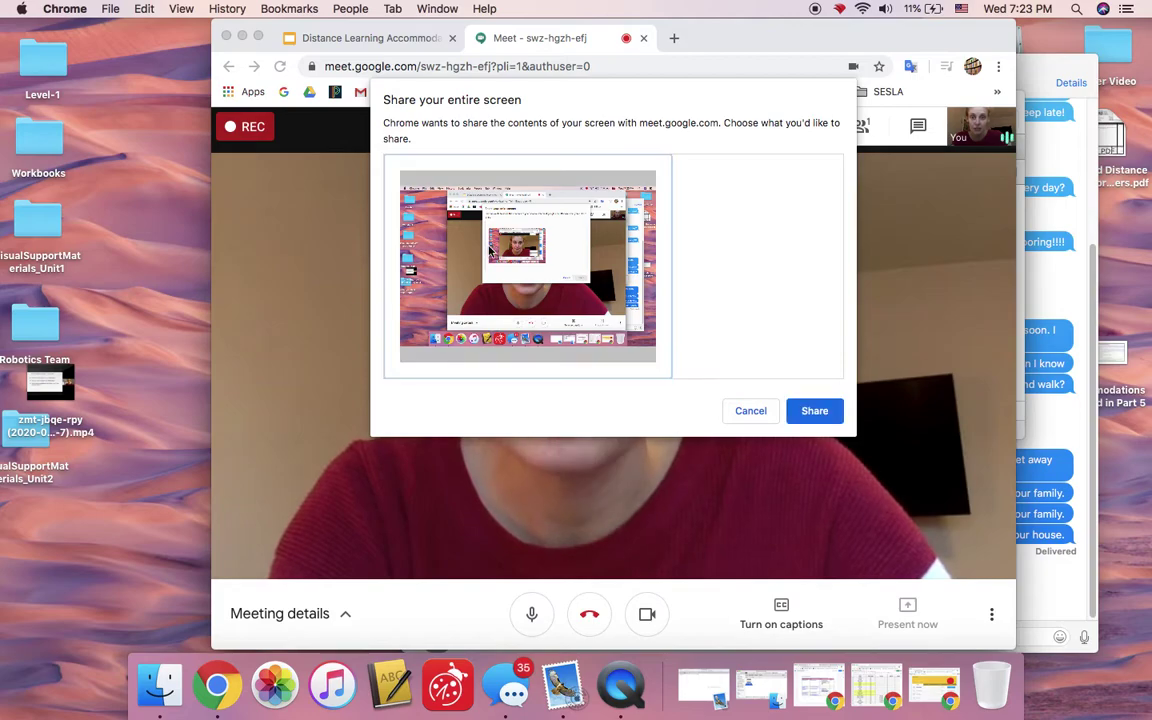
left_click(815, 412)
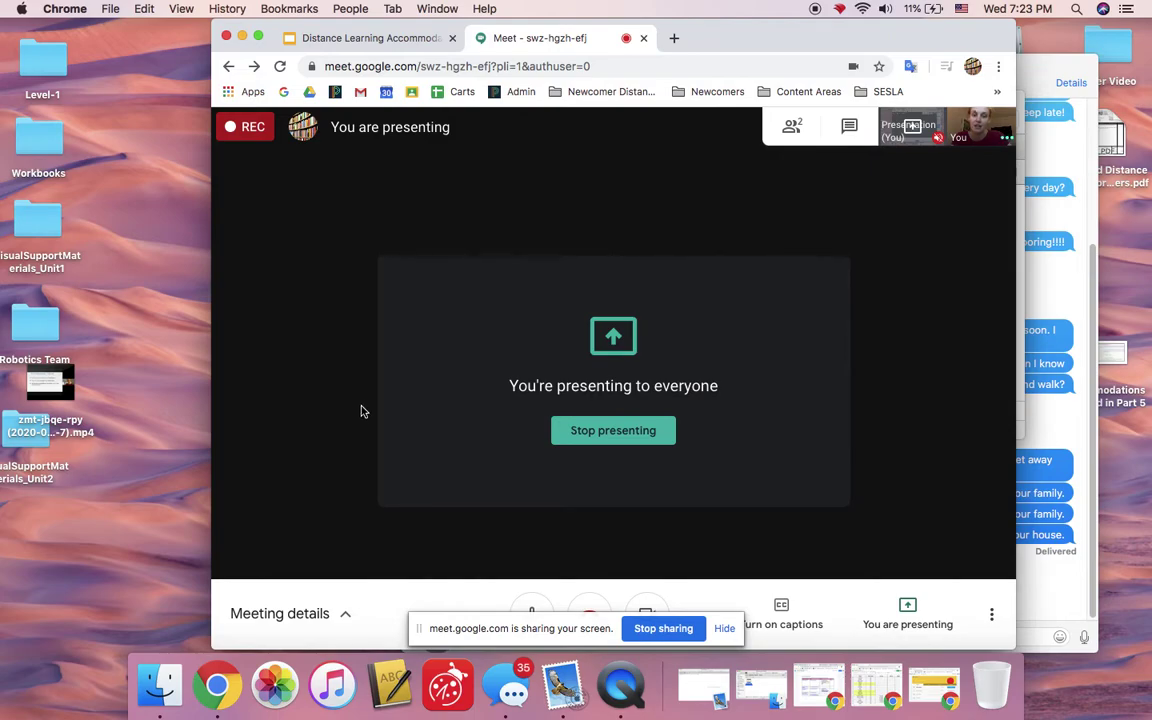
left_click(388, 42)
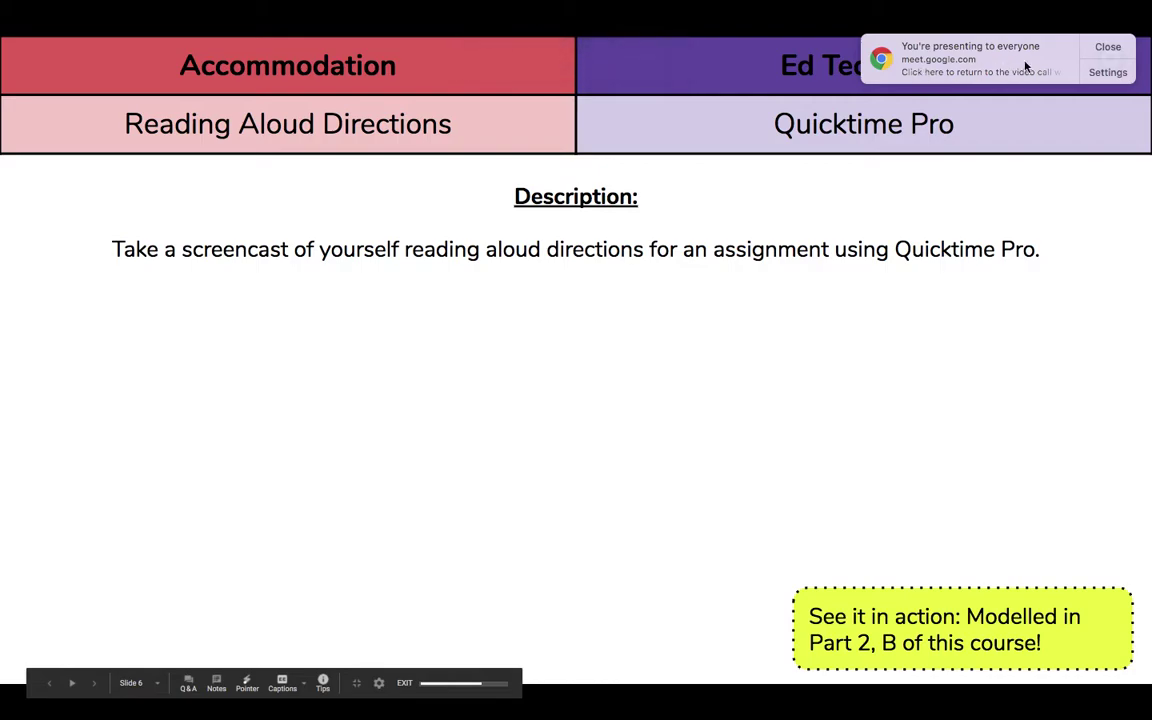
left_click(1108, 47)
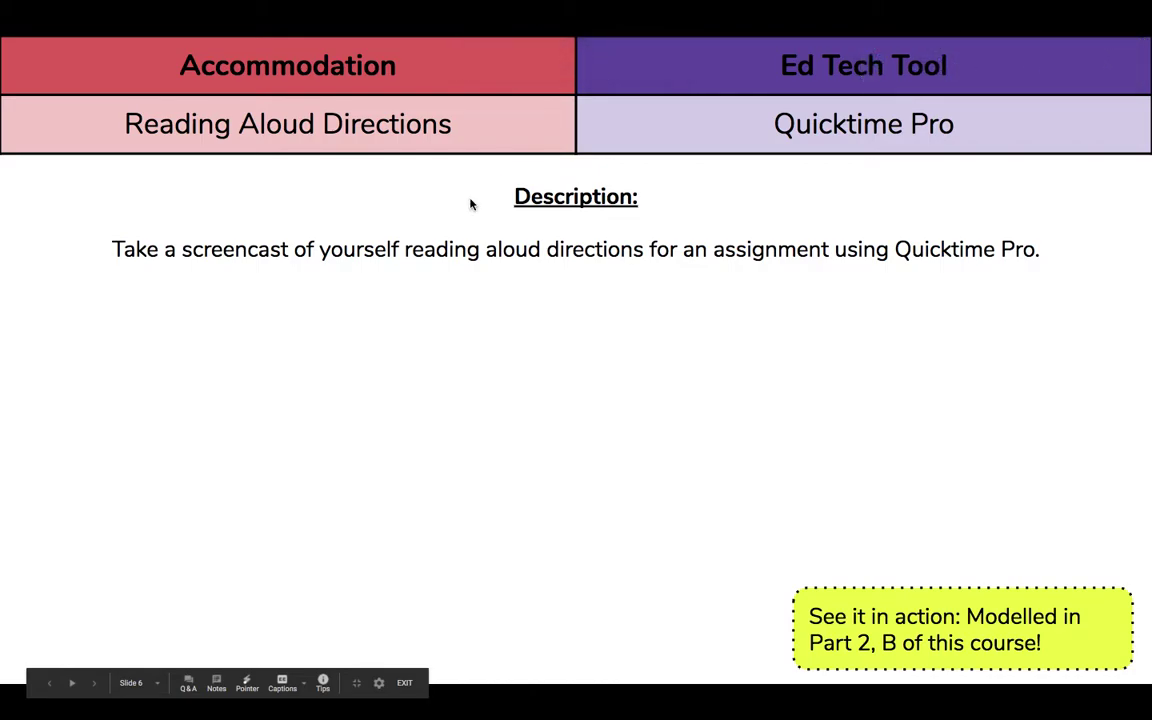
key("Escape")
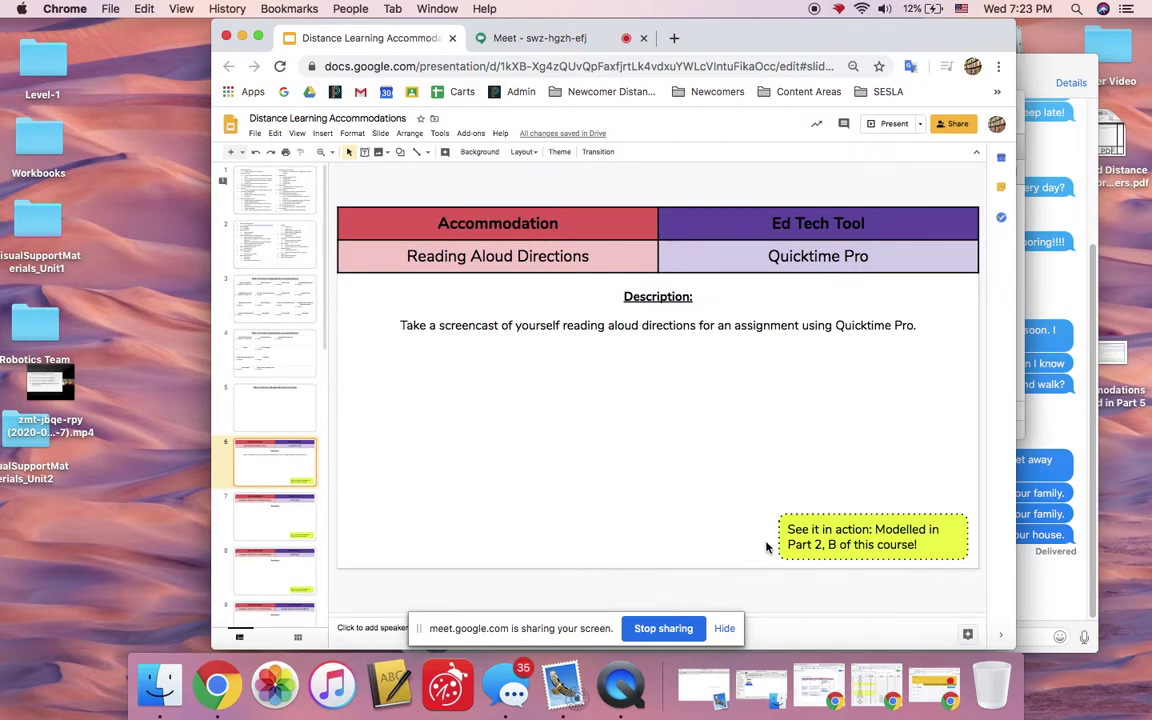
left_click(532, 40)
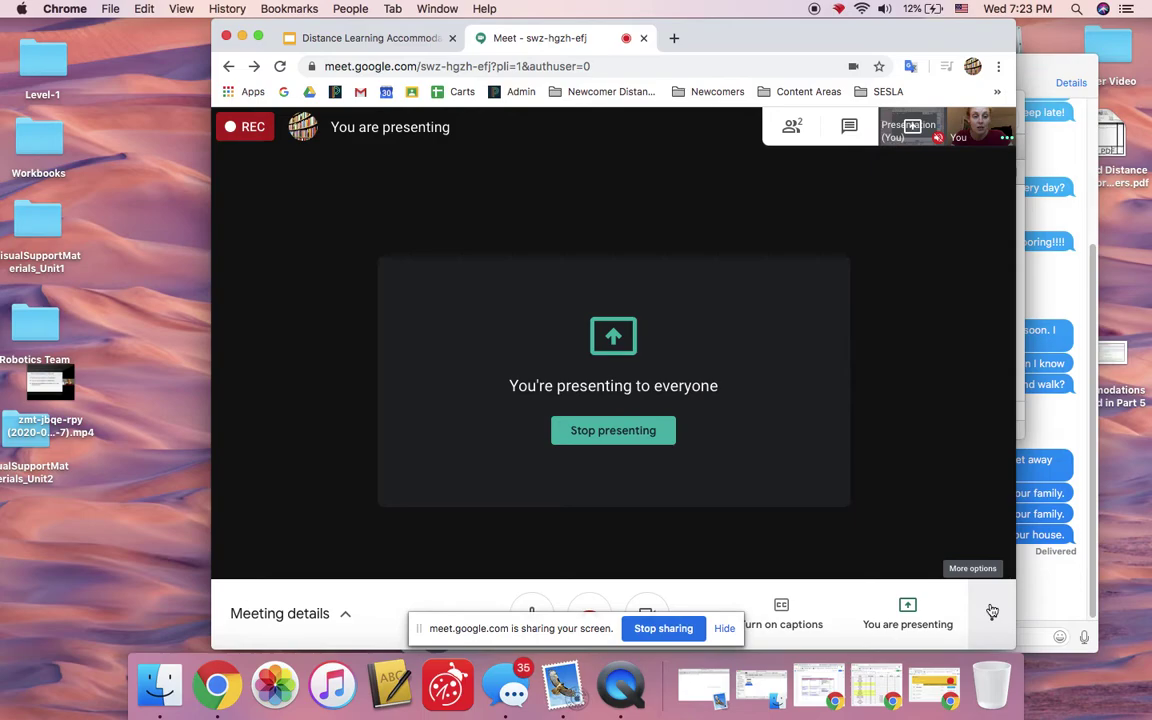
Stop the meeting recording and confirm it in the dialog.
left_click(991, 612)
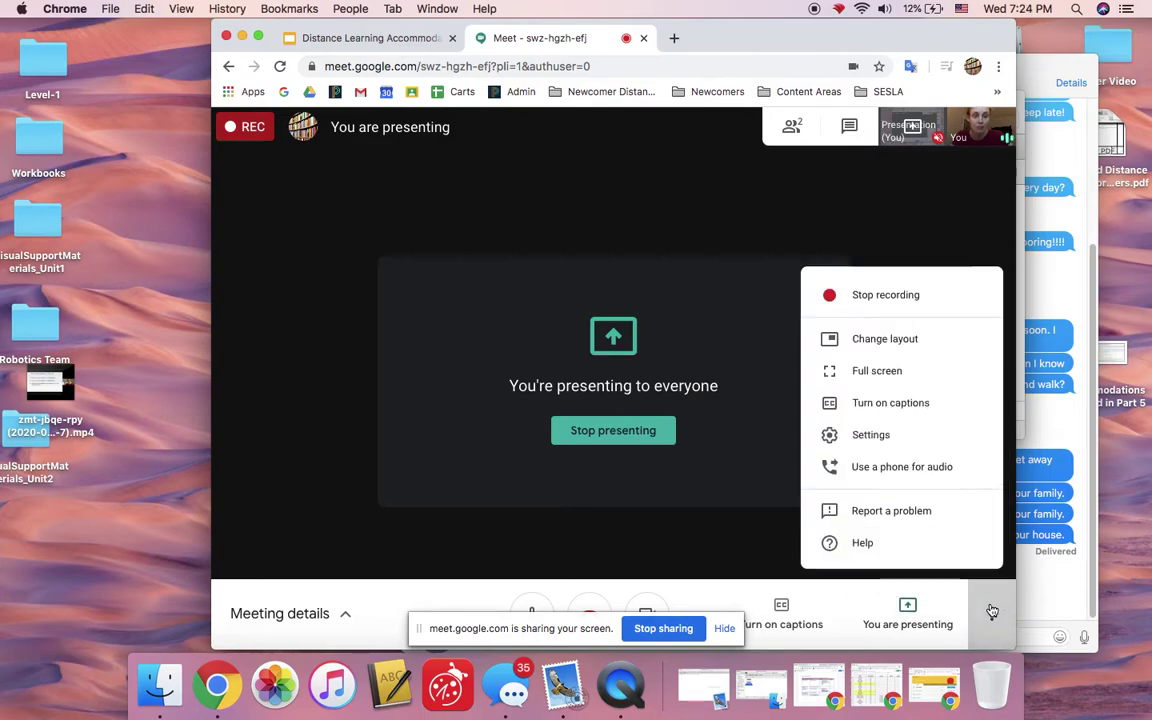
left_click(926, 290)
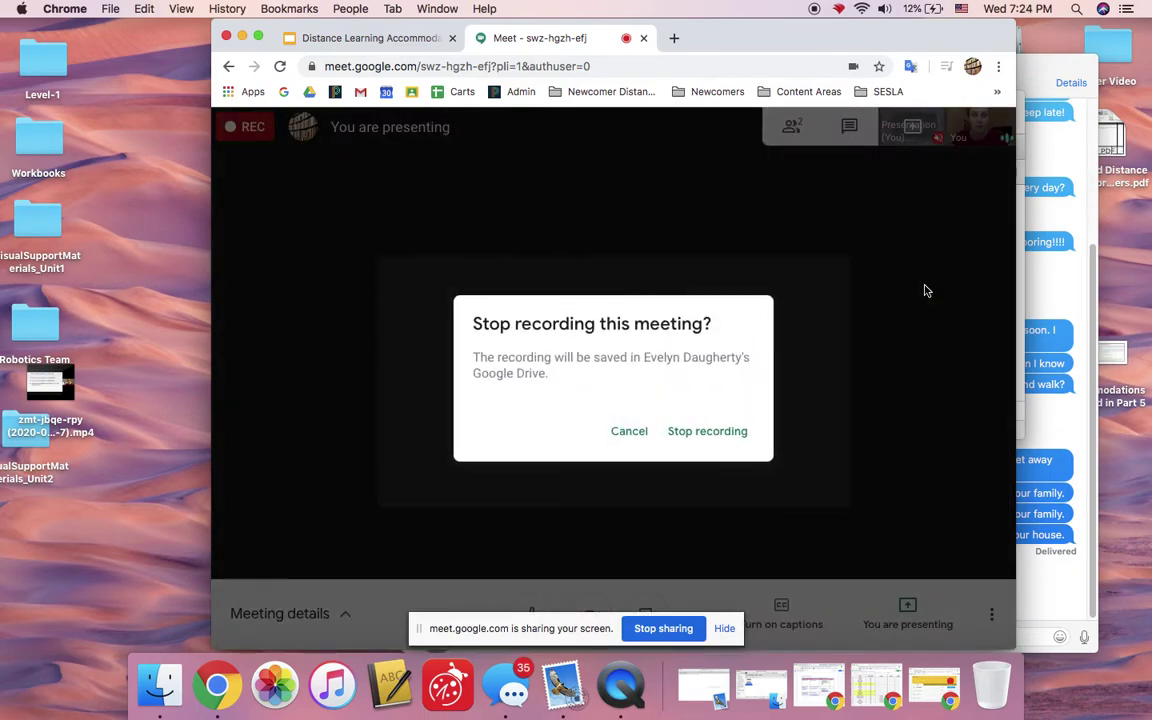
left_click(707, 431)
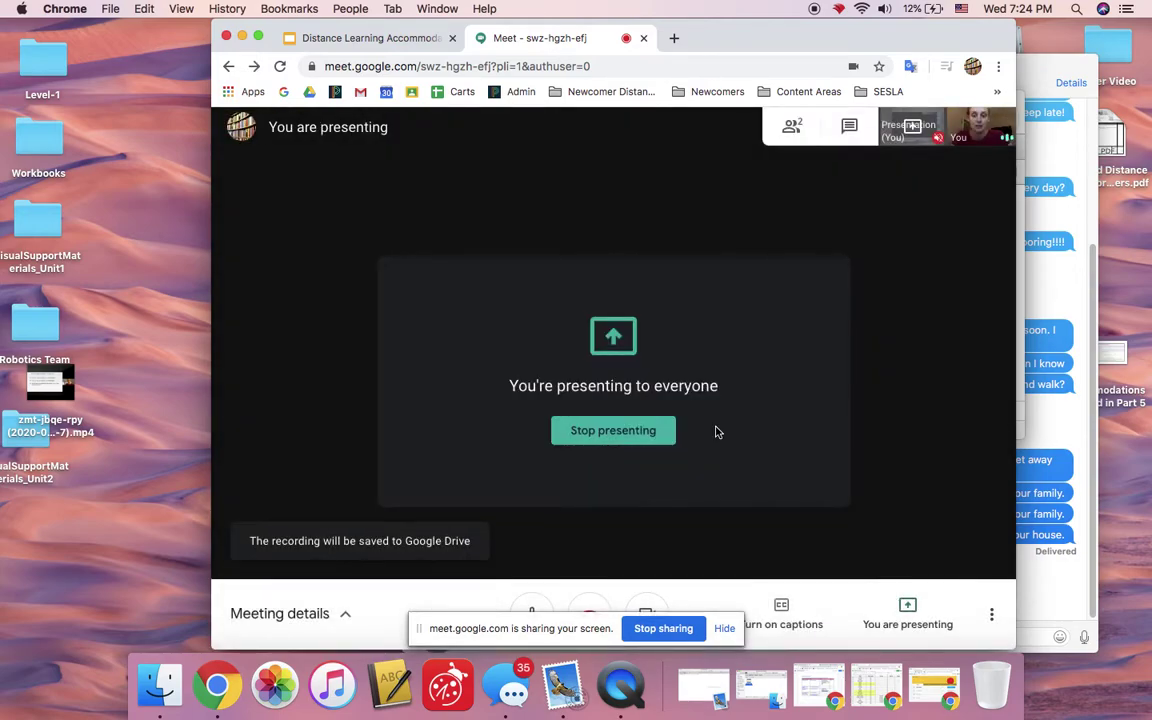
left_click(674, 39)
Go to Gmail and open the bis-sfgk-kqu recording email's video in Drive.
type("GMAIL")
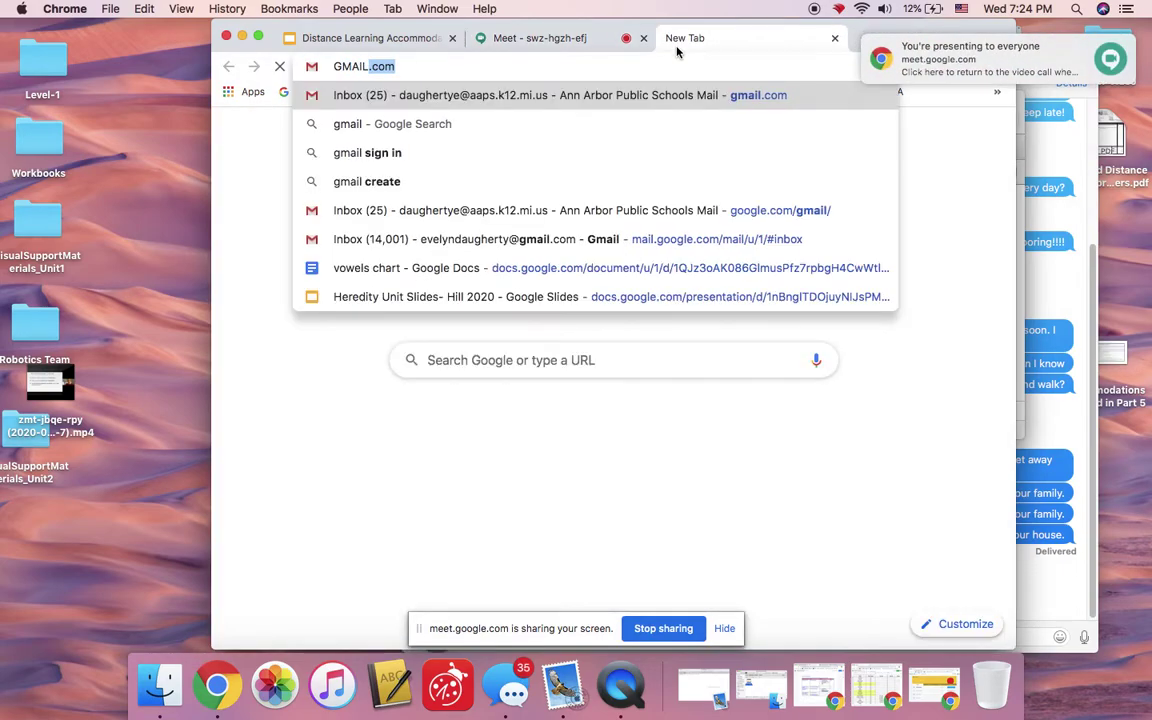
key("Return")
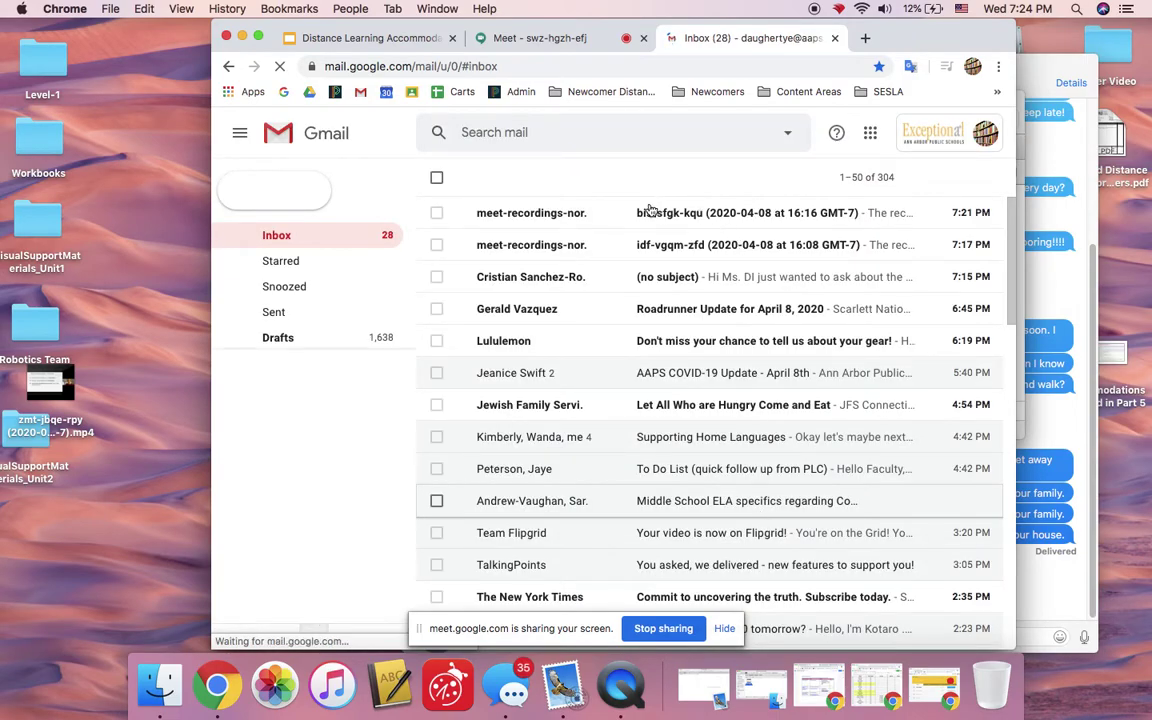
left_click(641, 214)
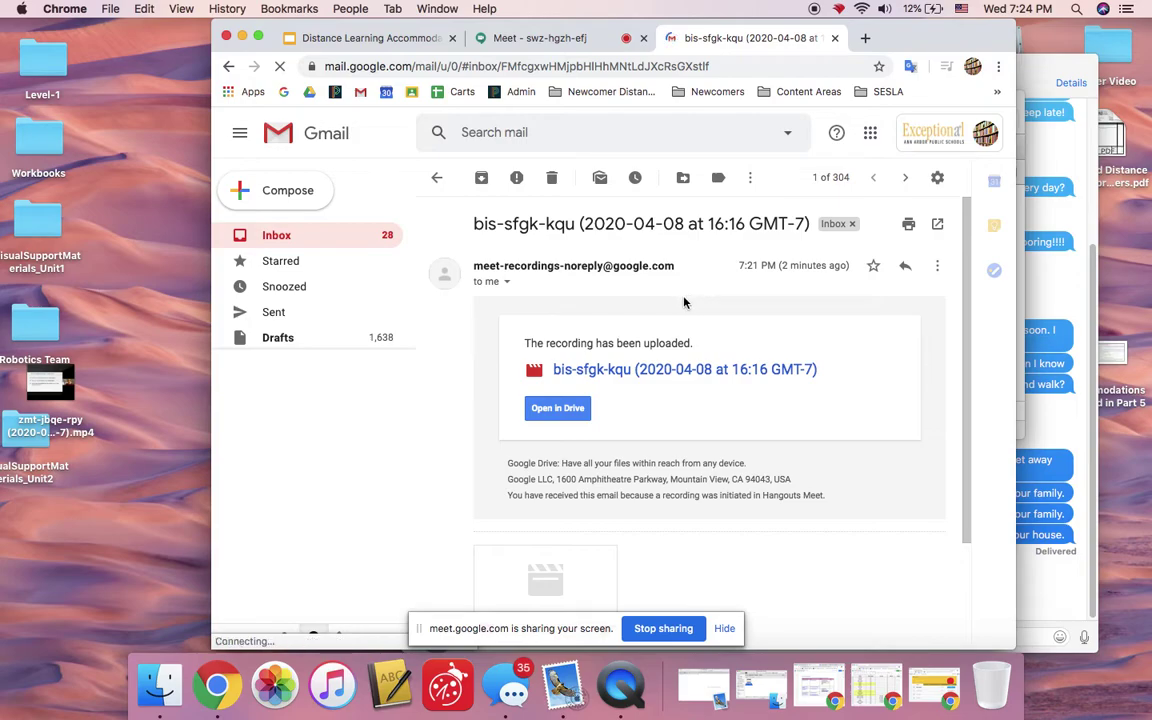
left_click(558, 409)
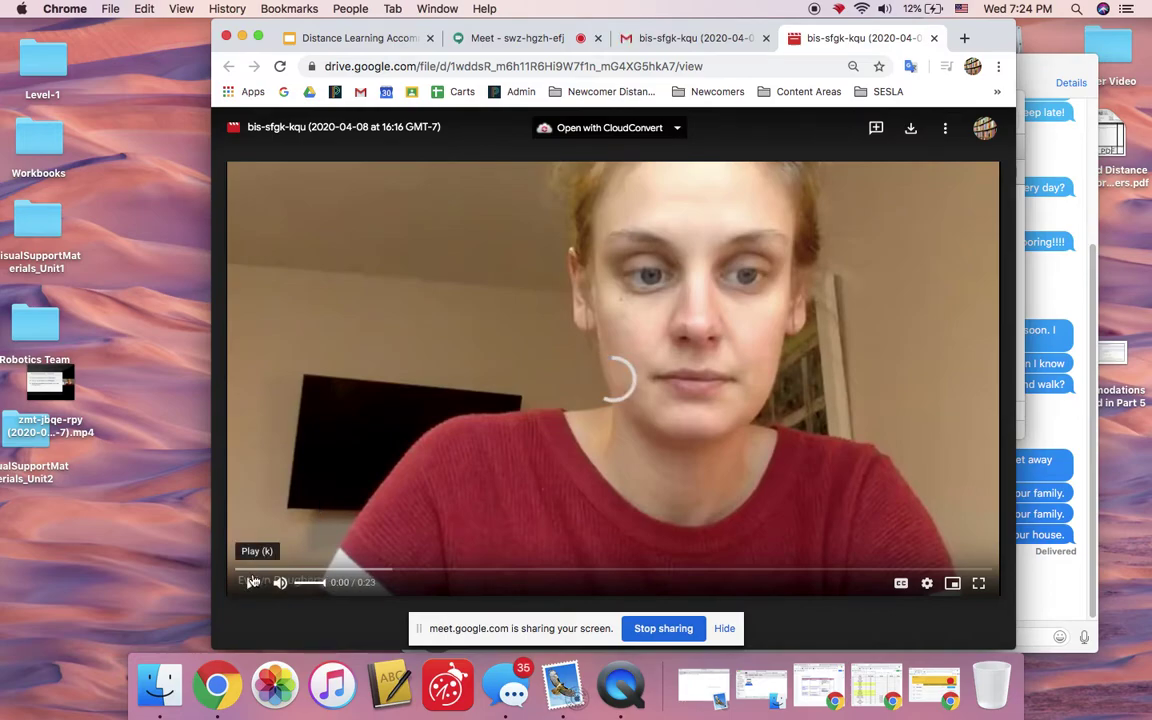
Show the more-actions menu for the bis-sfgk-kqu recording in Drive's player.
left_click(949, 139)
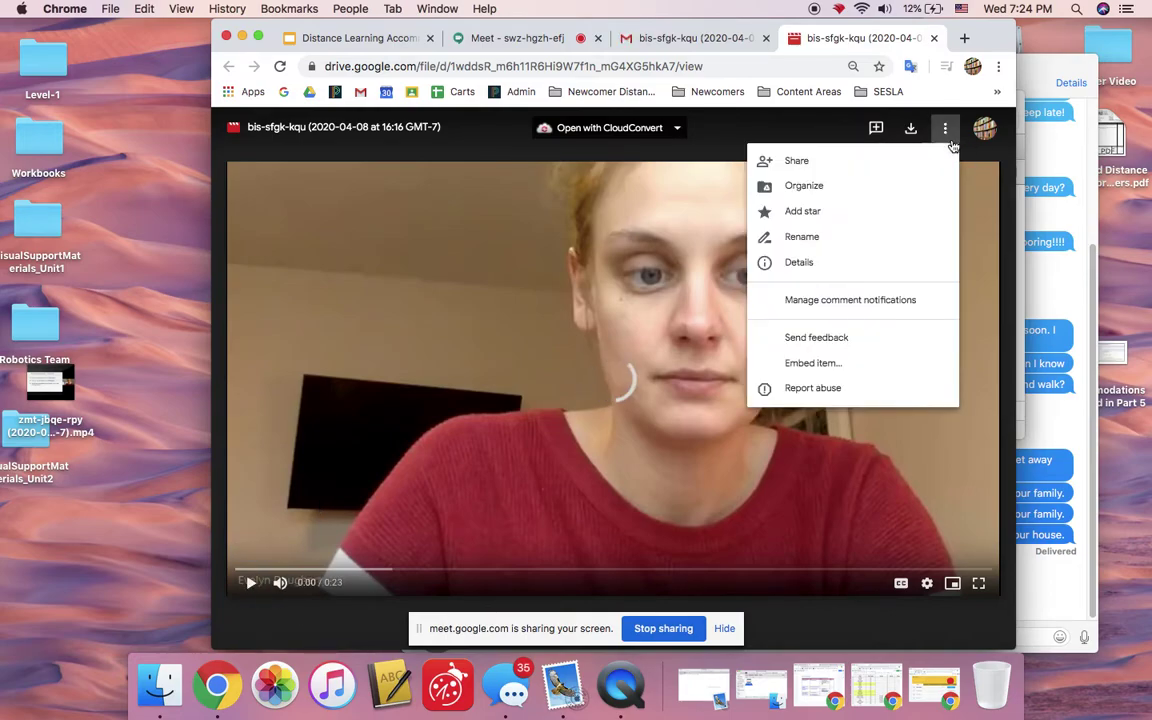
Change the recording's link sharing so anyone with the link can view it, then save.
left_click(892, 160)
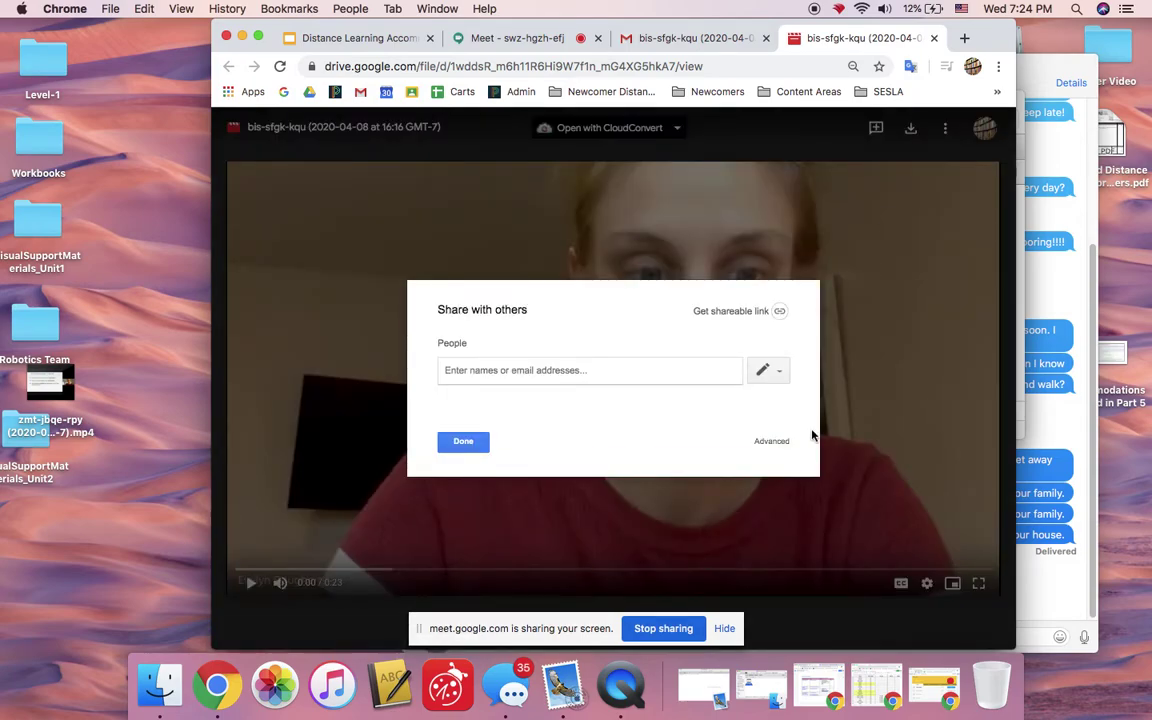
left_click(775, 441)
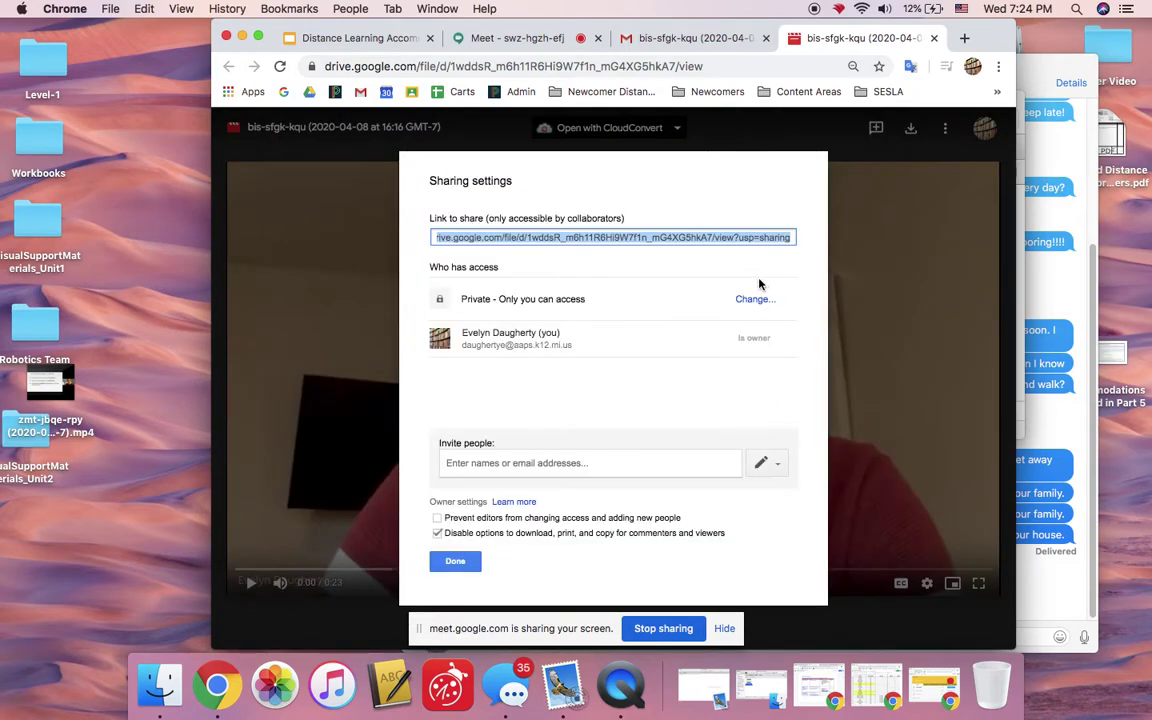
left_click(752, 300)
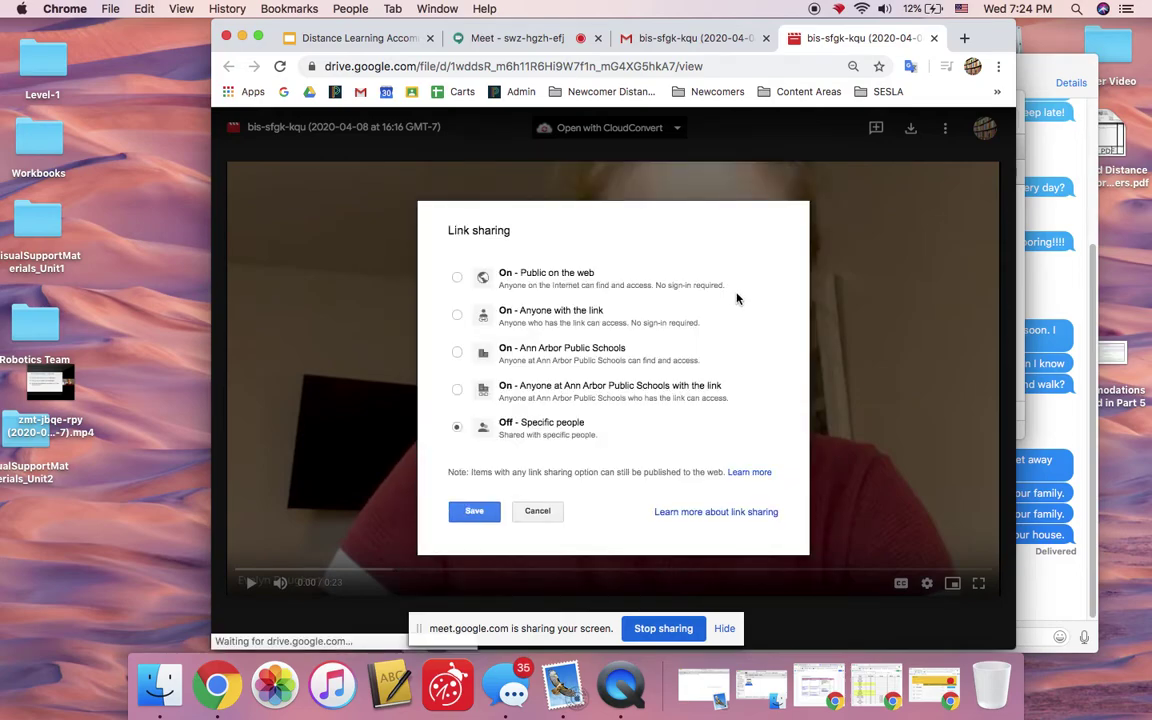
left_click(499, 319)
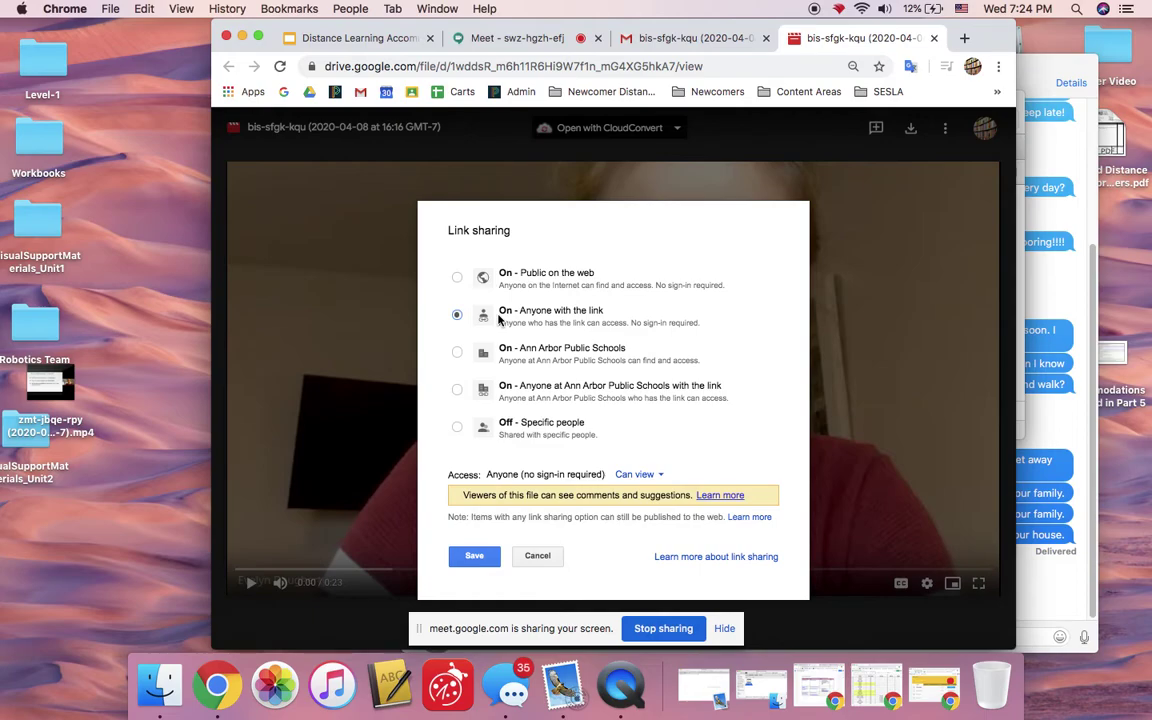
left_click(585, 362)
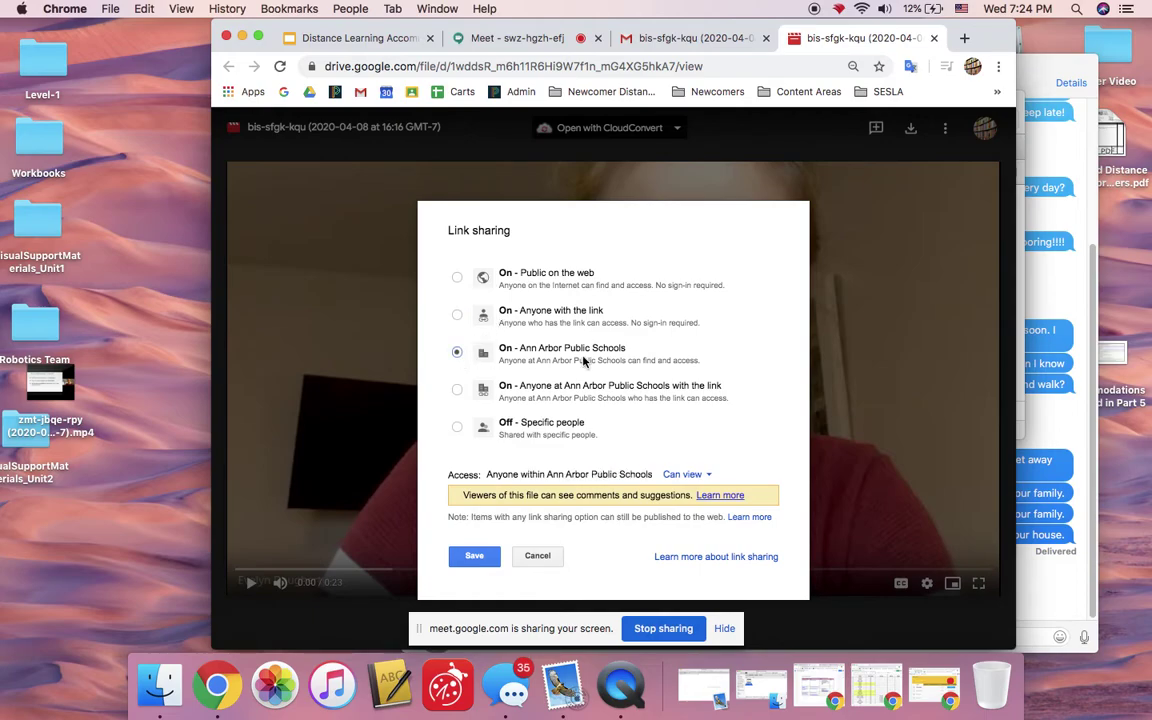
left_click(558, 289)
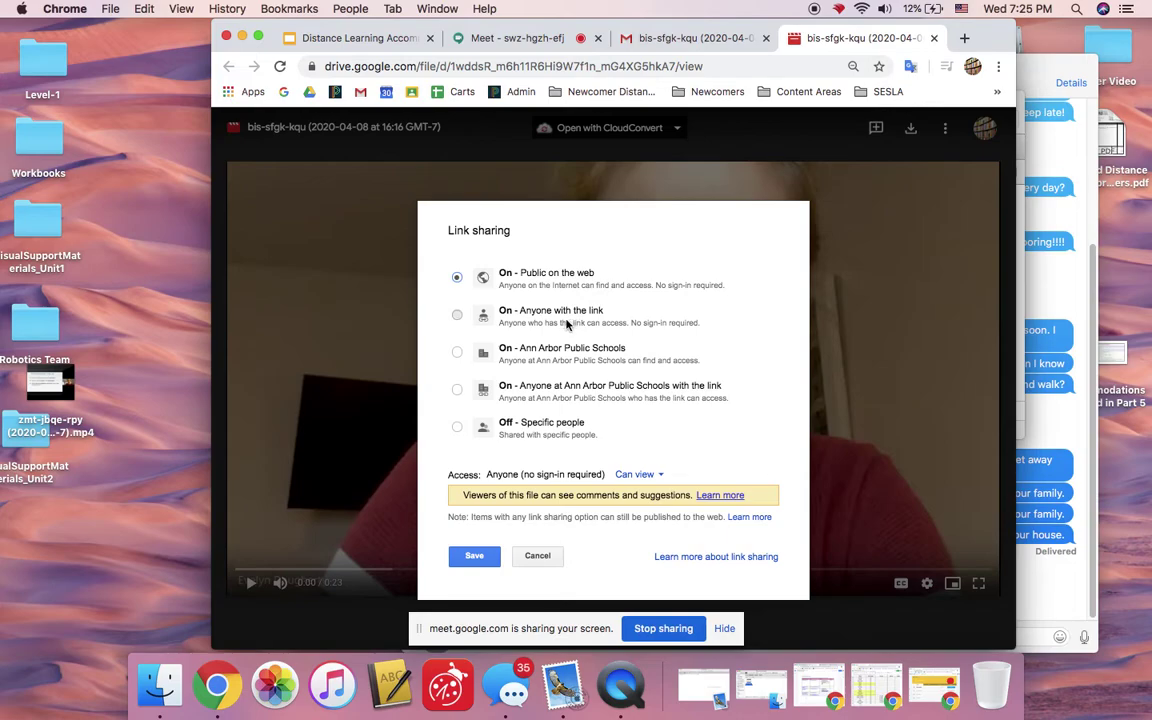
left_click(476, 558)
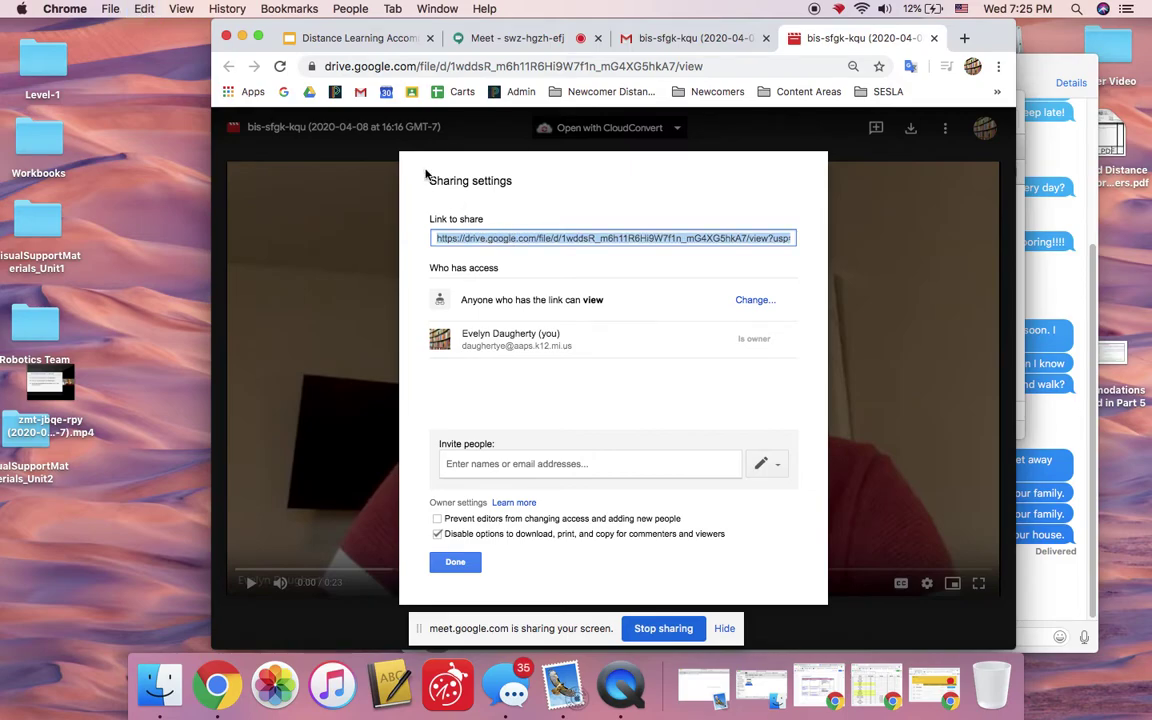
left_click(396, 136)
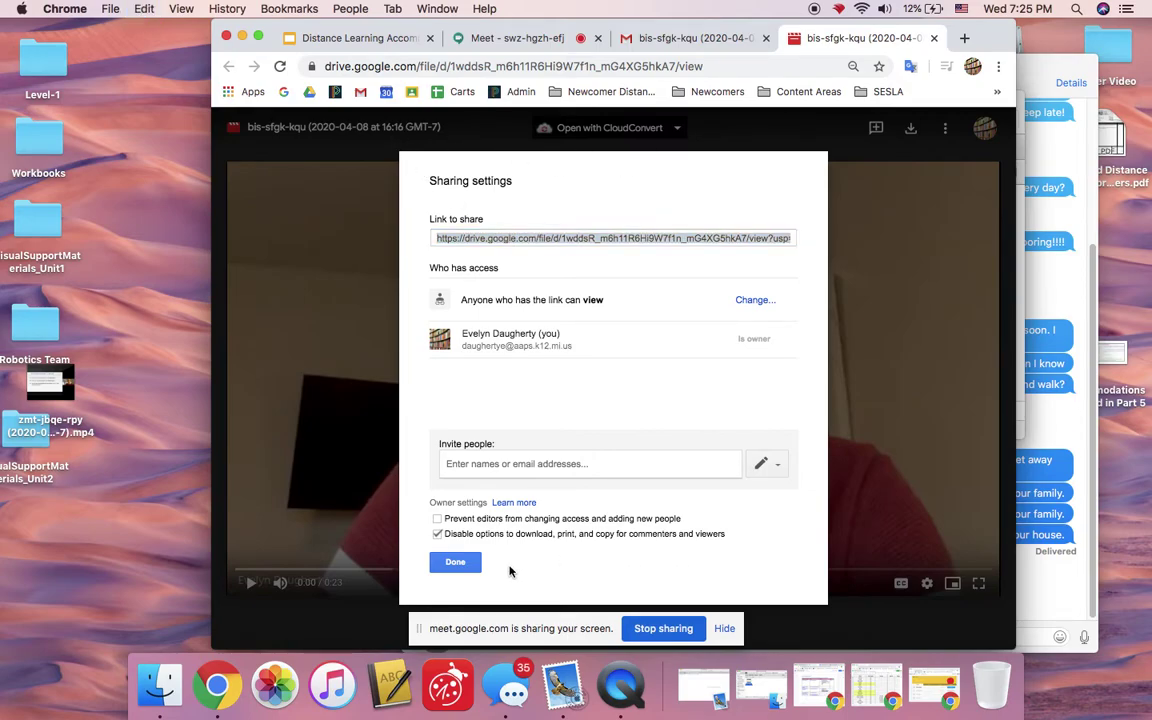
left_click(464, 561)
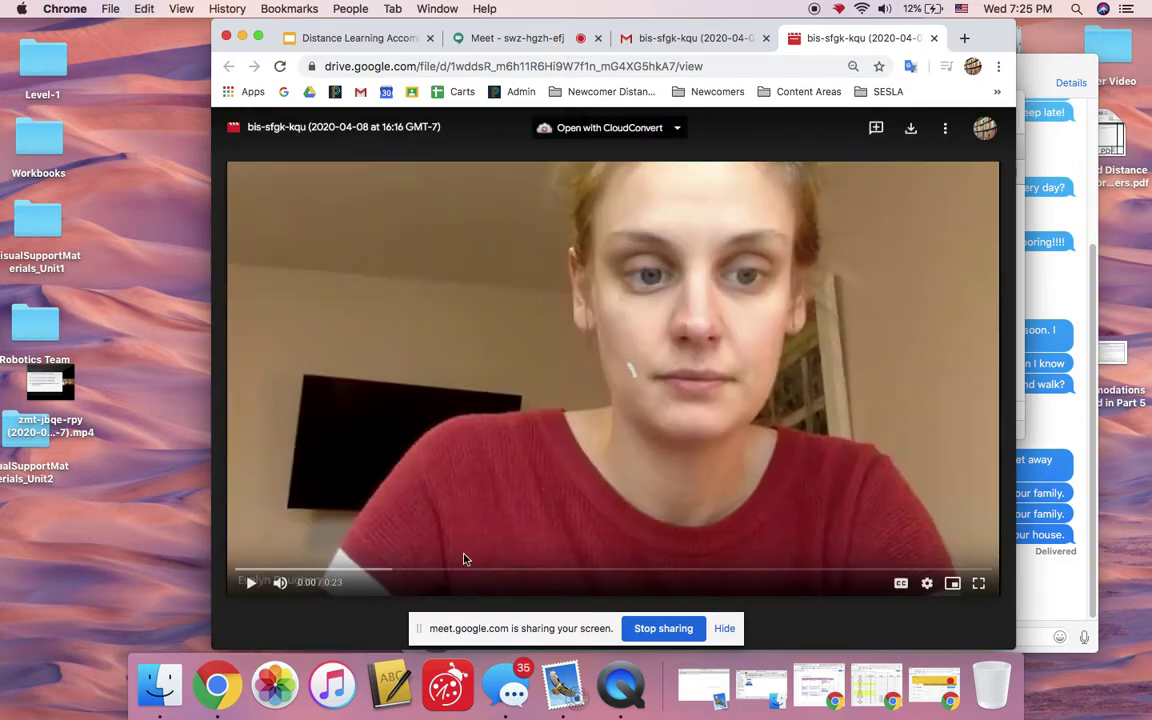
Open the 7th Hour class's Classwork page in Google Classroom and create an assignment.
left_click(656, 47)
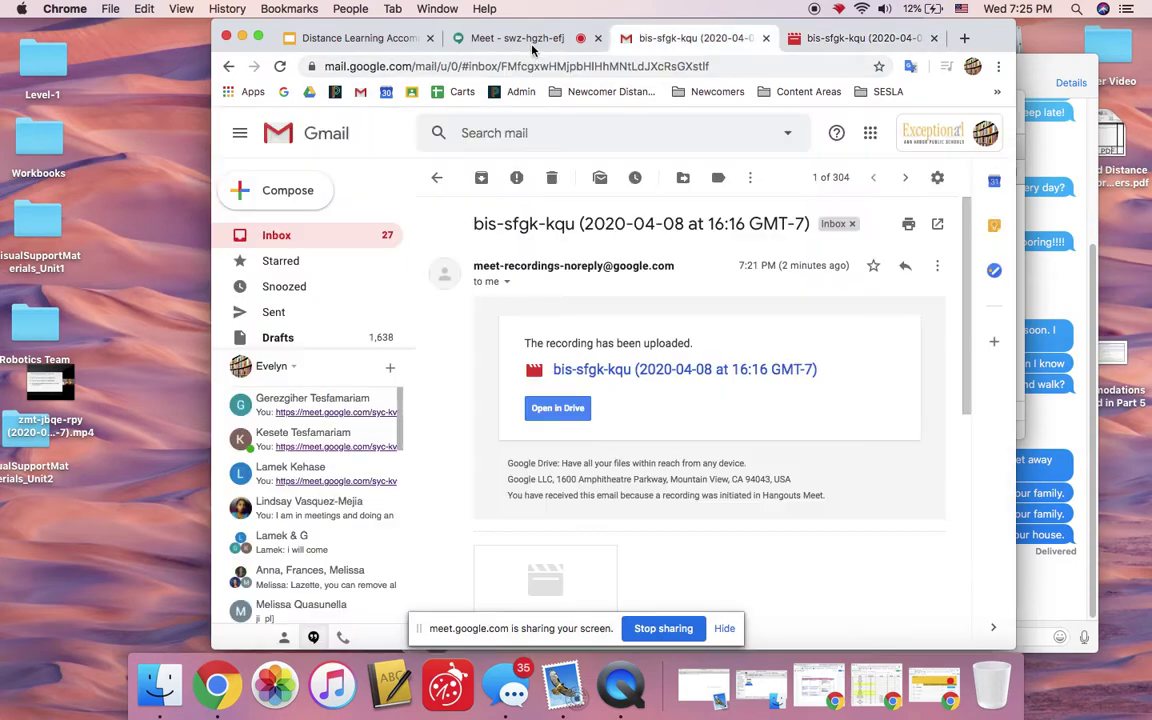
left_click(411, 93)
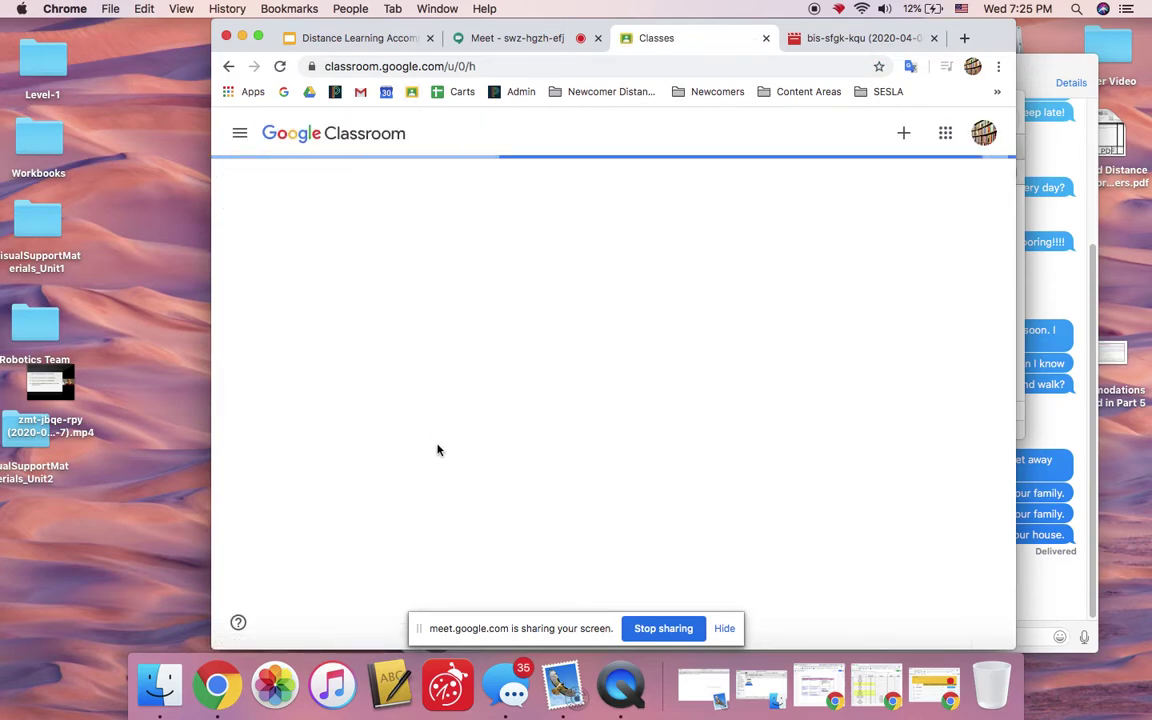
left_click(276, 203)
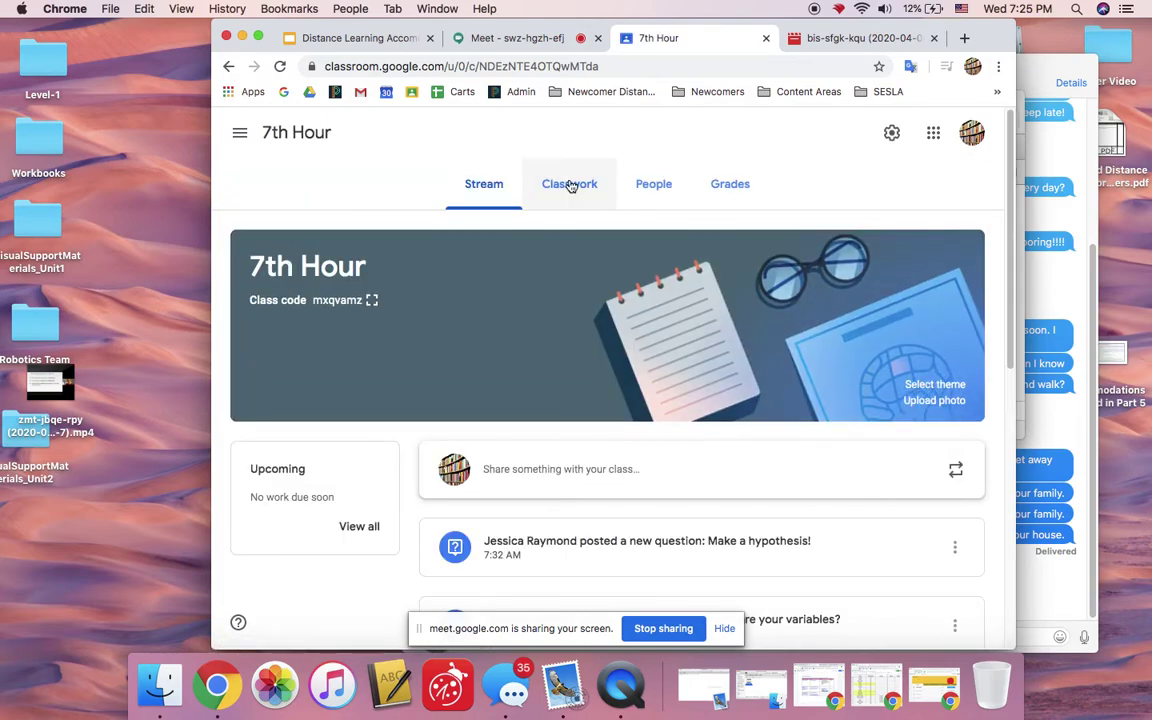
left_click(563, 186)
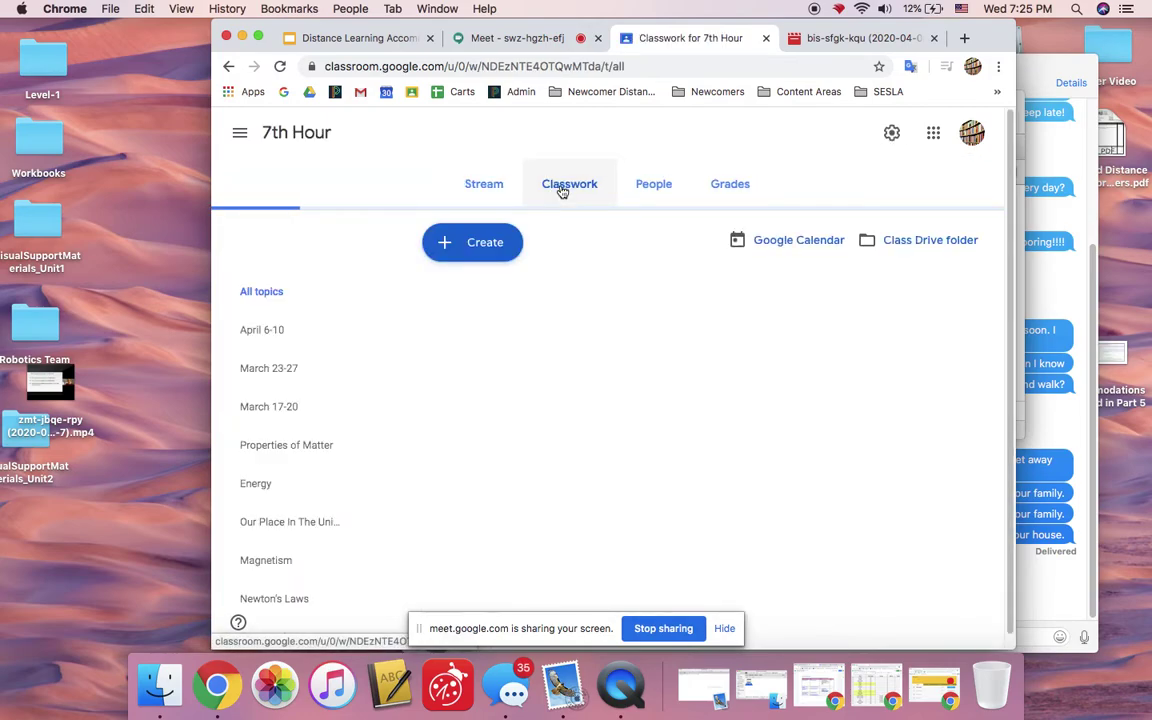
left_click(478, 247)
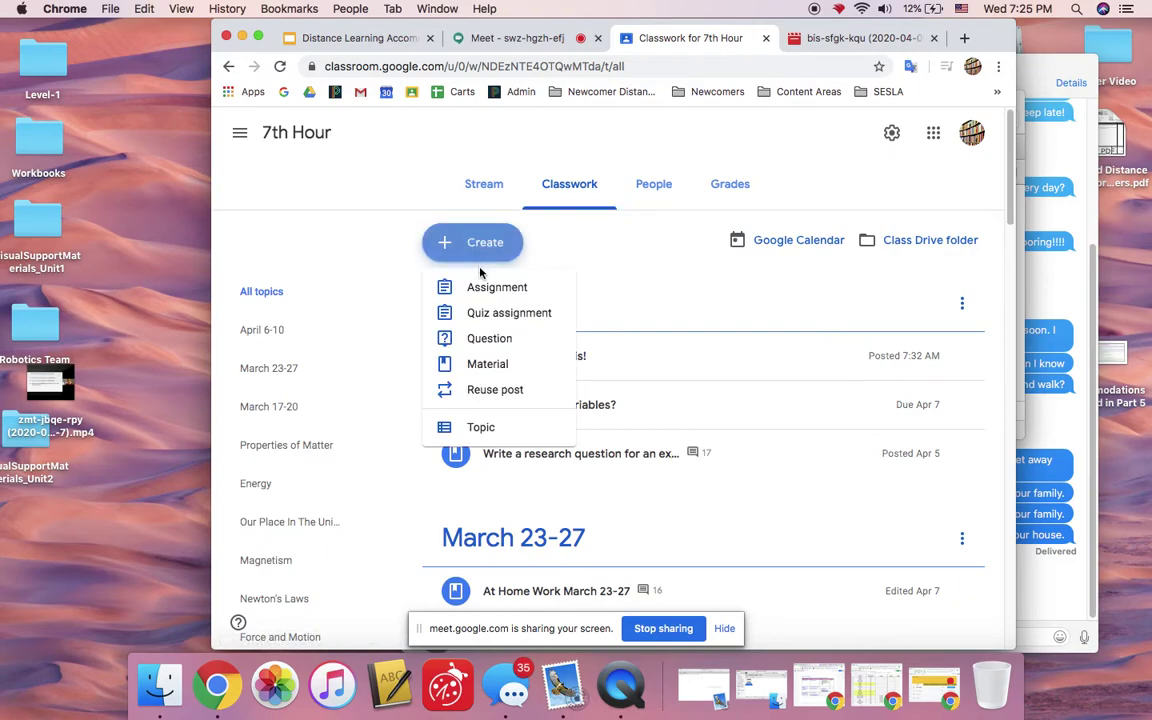
left_click(481, 286)
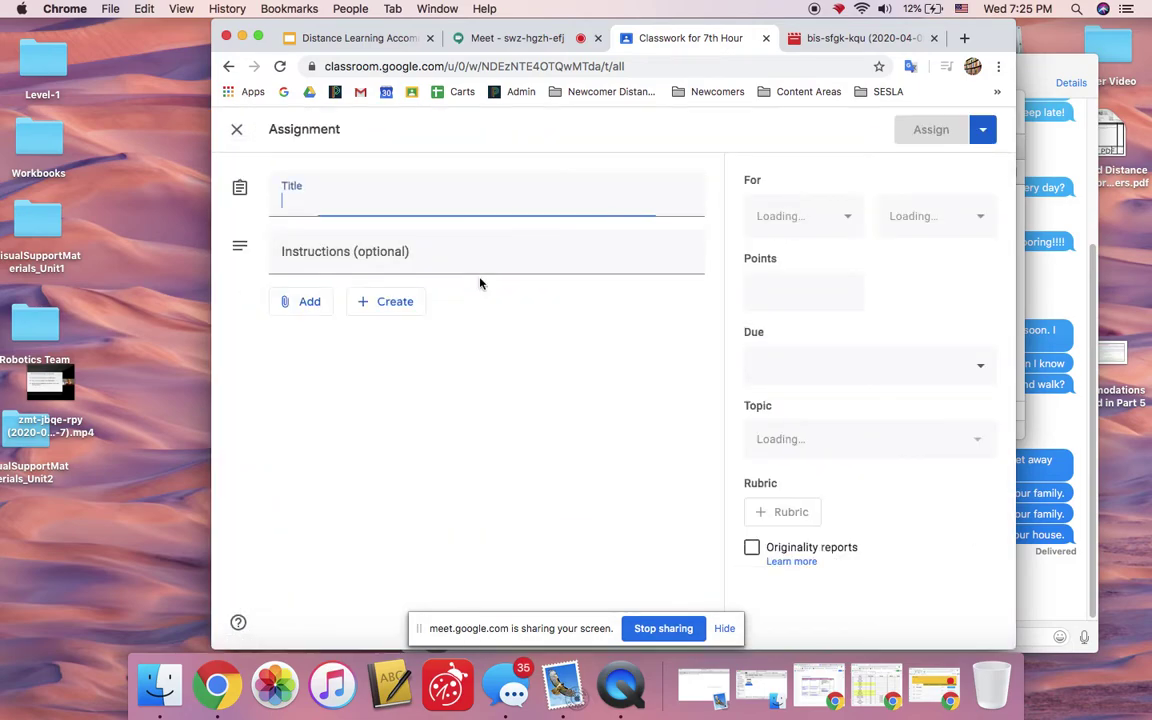
left_click(312, 362)
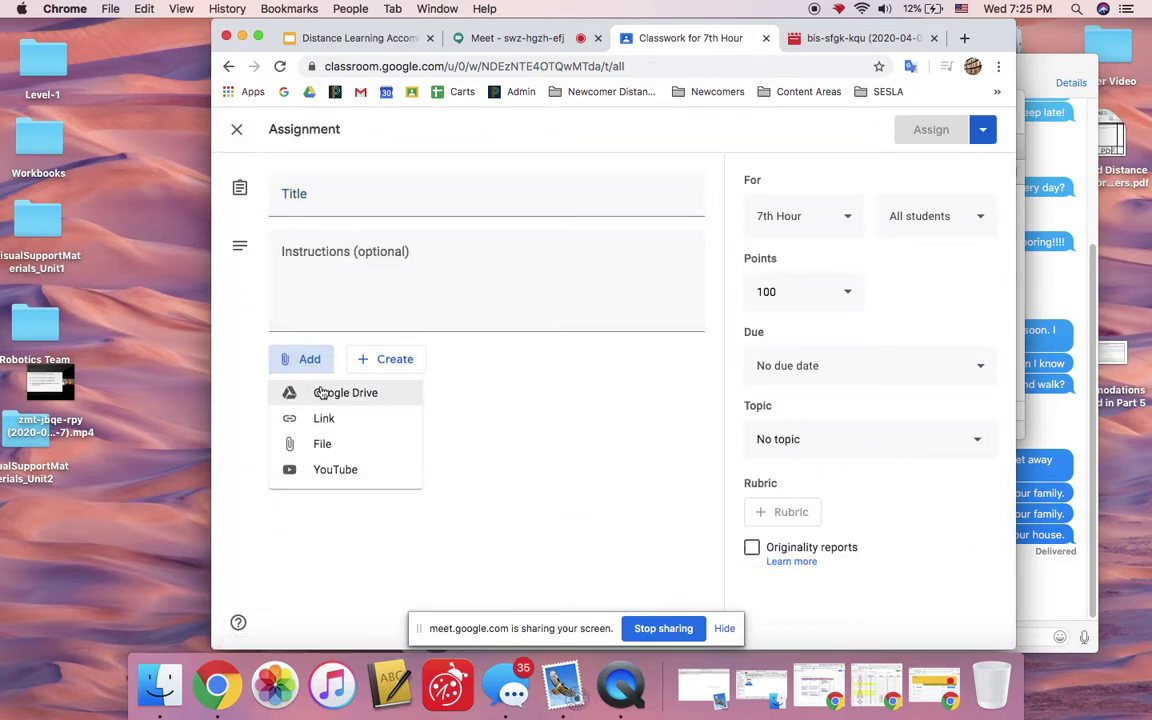
left_click(322, 396)
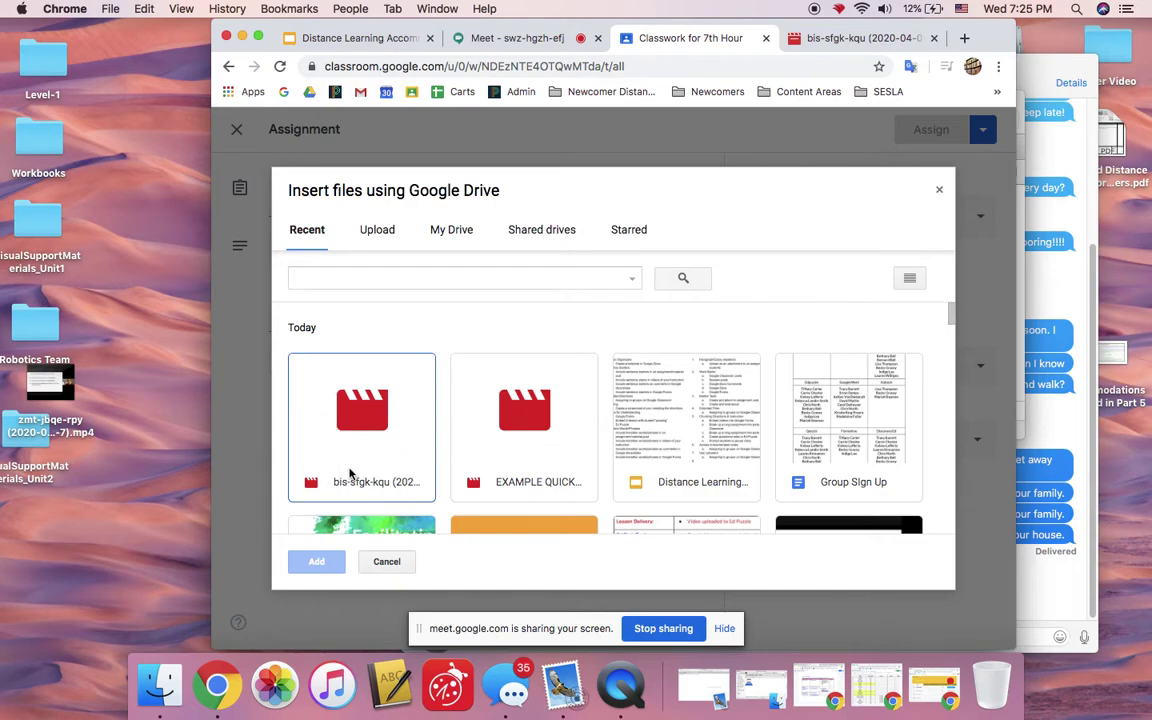
left_click(388, 448)
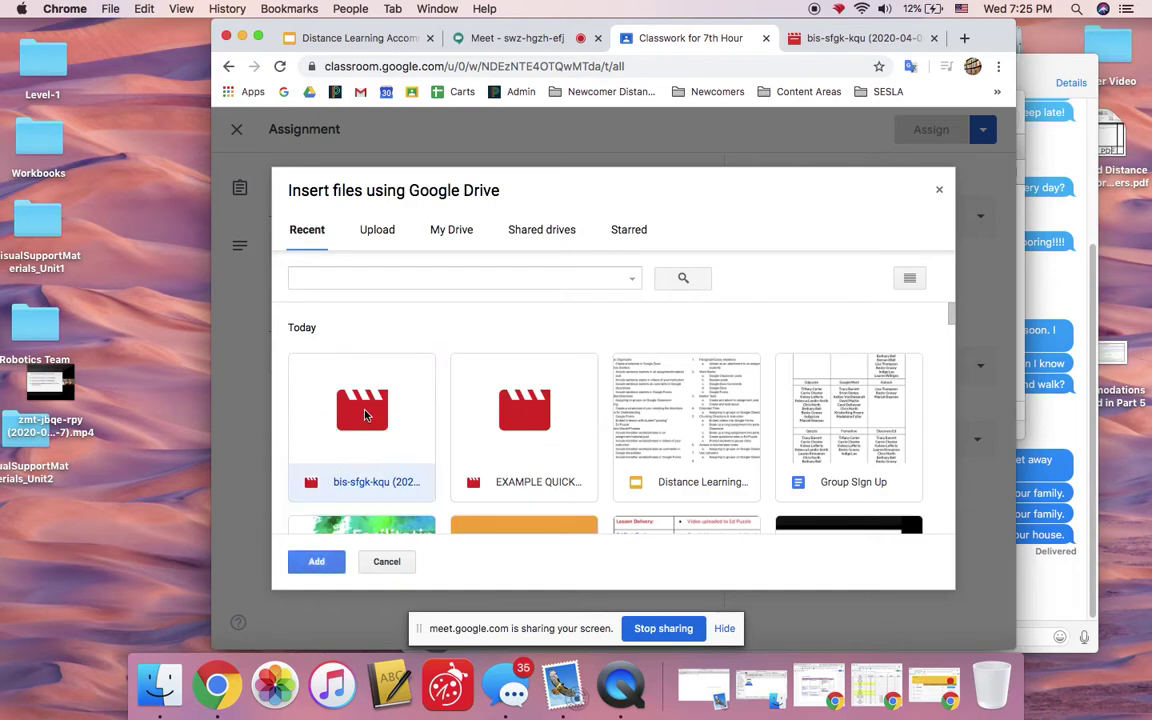
left_click(316, 561)
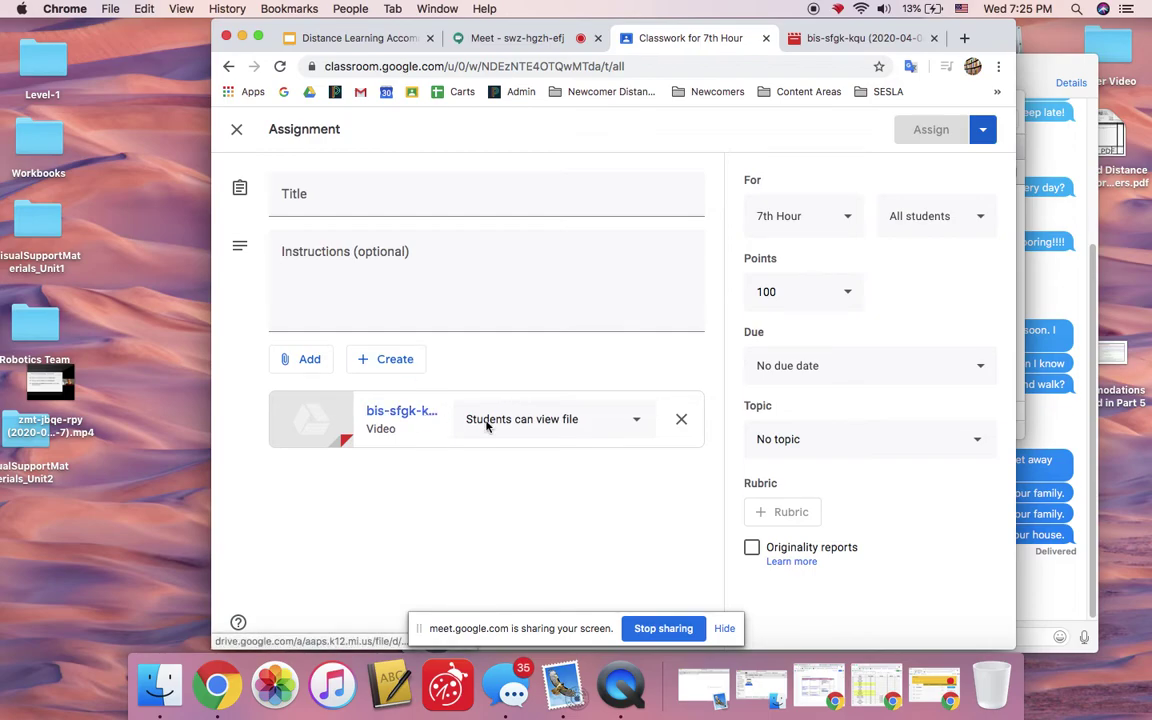
left_click(681, 421)
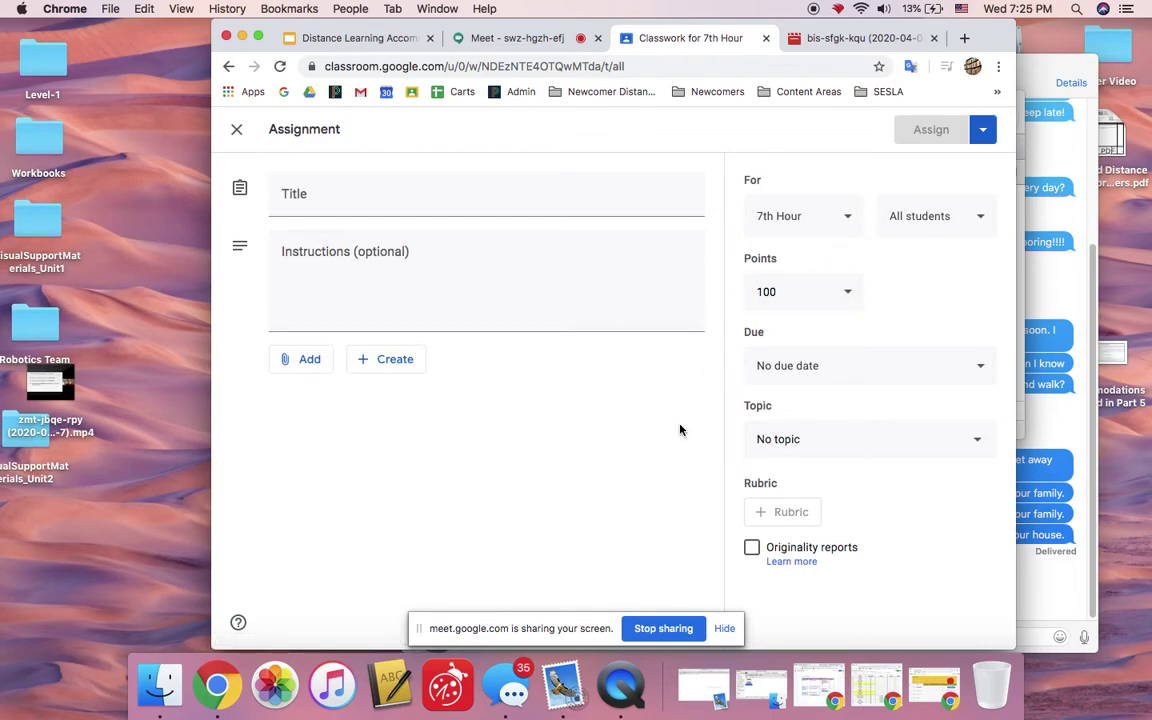